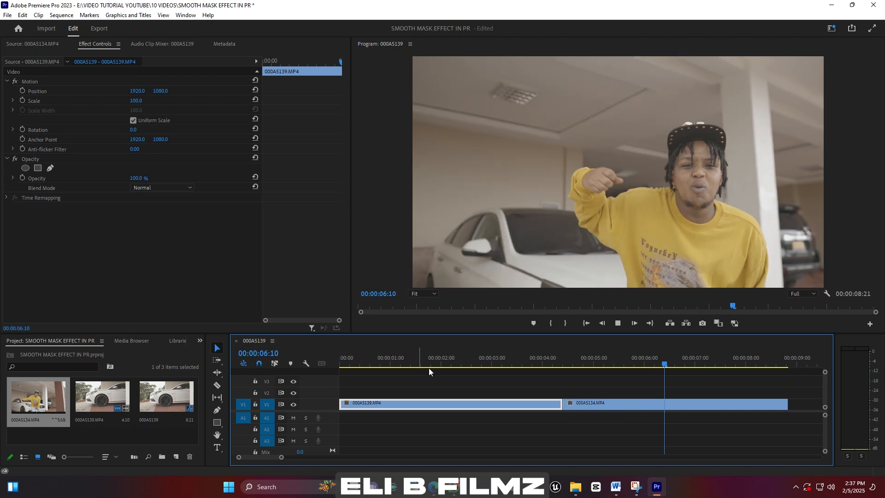
Duplicate the 000AS139.MP4 clip from V1 onto V2, directly above the original
left_click_drag(474, 366, 384, 366)
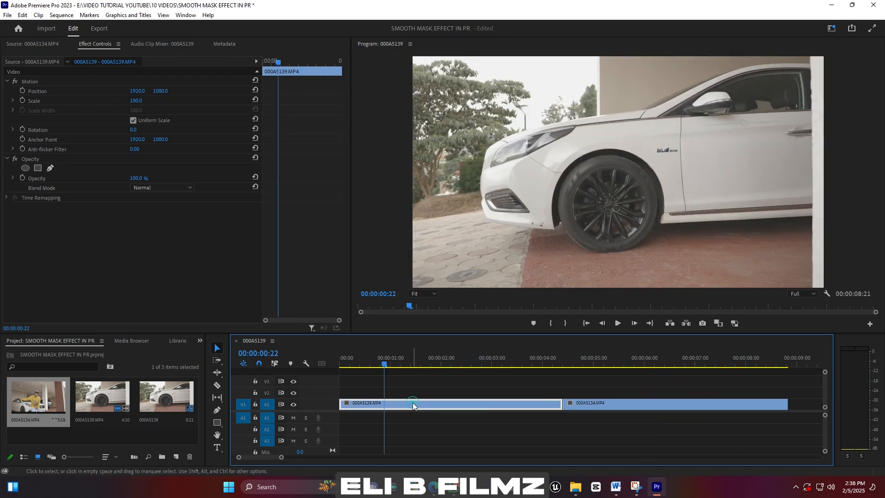
left_click_drag(433, 403, 433, 393)
left_click(433, 394)
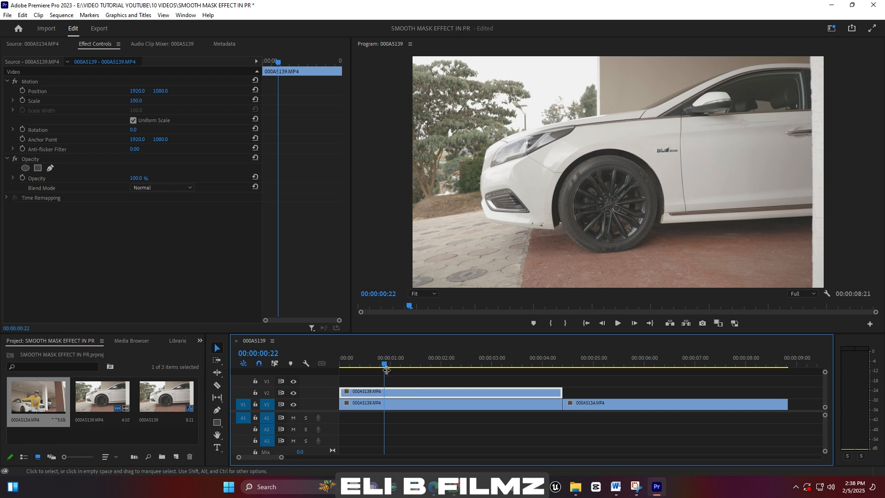
Add an ellipse opacity mask to the V2 clip at 00:00:00:00 and roughly fit it around the front wheel's rim
left_click_drag(382, 363, 335, 366)
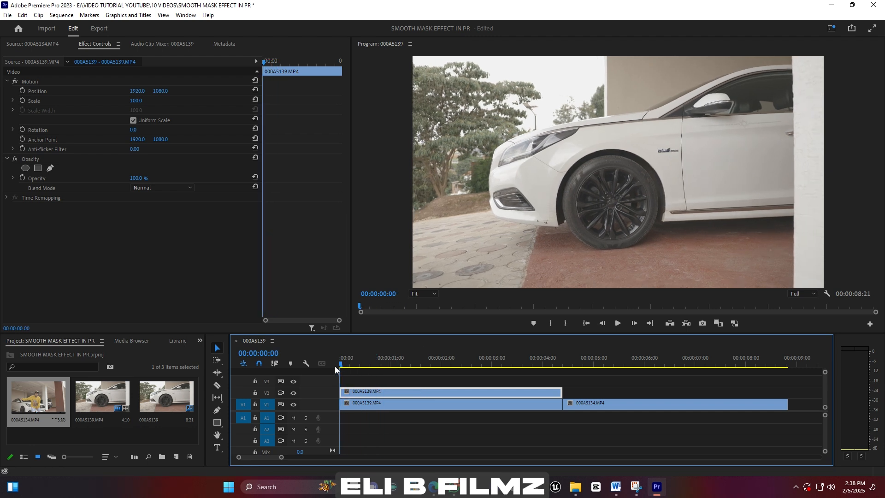
left_click(26, 168)
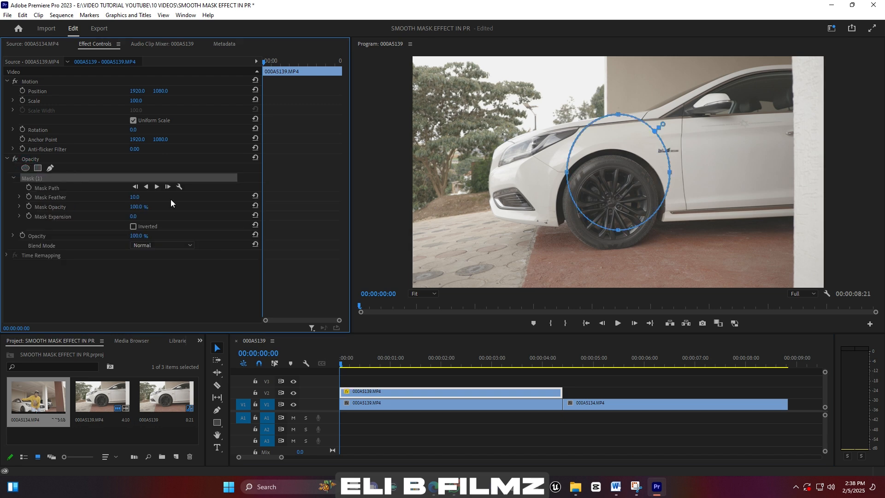
left_click_drag(634, 177, 625, 197)
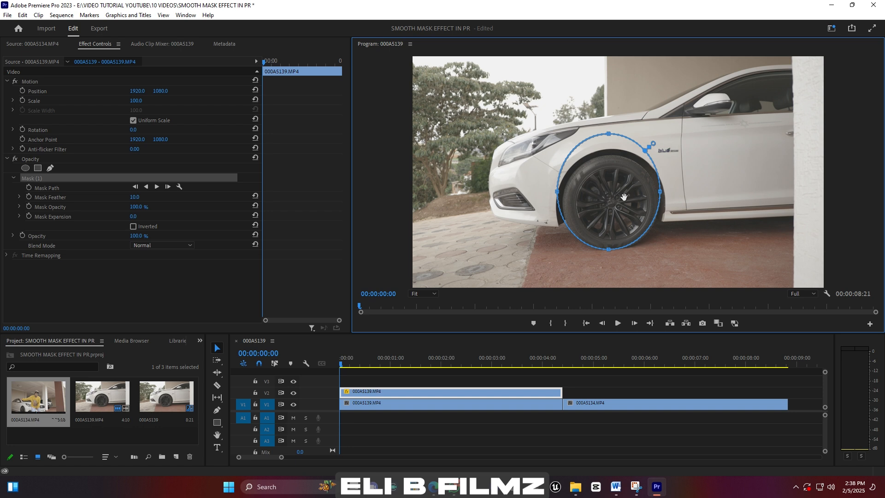
left_click_drag(609, 132, 612, 165)
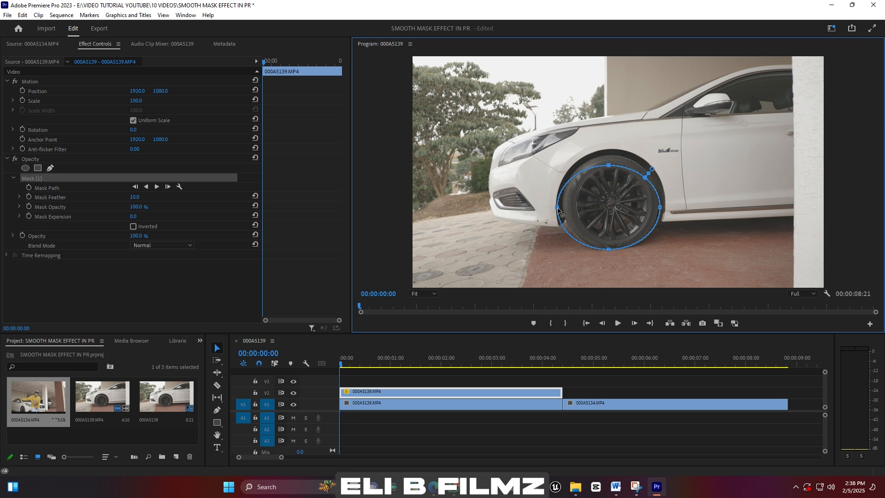
left_click_drag(557, 207, 575, 202)
left_click_drag(660, 208, 650, 205)
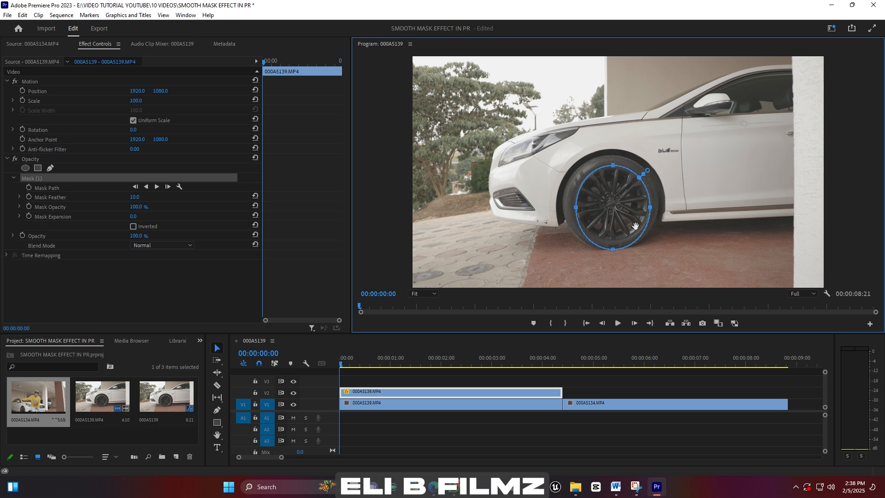
Refine the lower, upper and side points of the ellipse mask so it closely follows the outer edge of the wheel rim
left_click(424, 295)
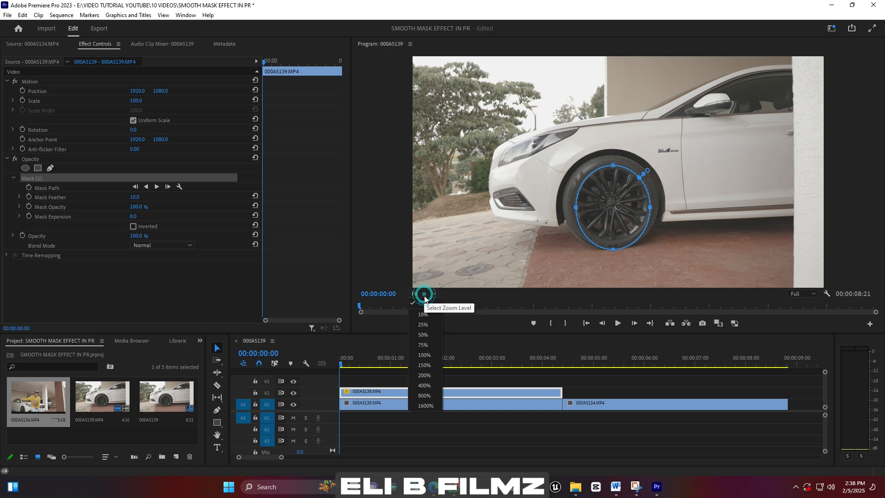
left_click(424, 355)
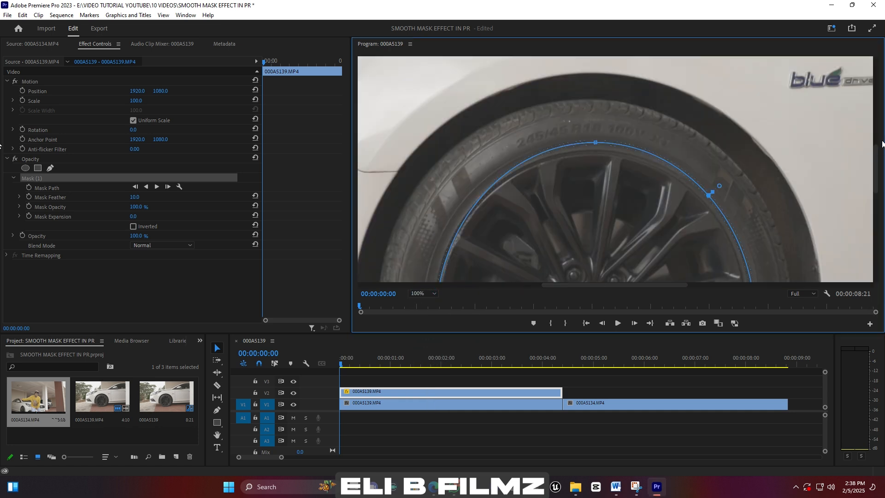
left_click_drag(878, 153, 869, 183)
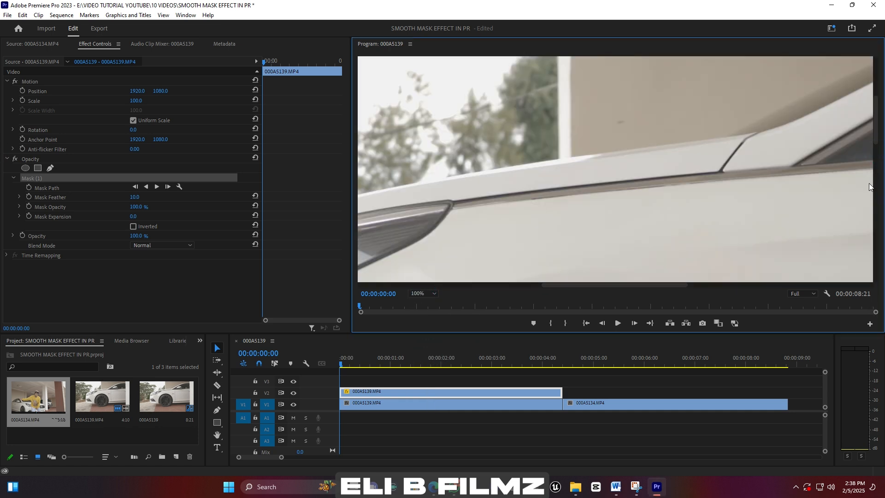
left_click_drag(876, 119, 877, 256)
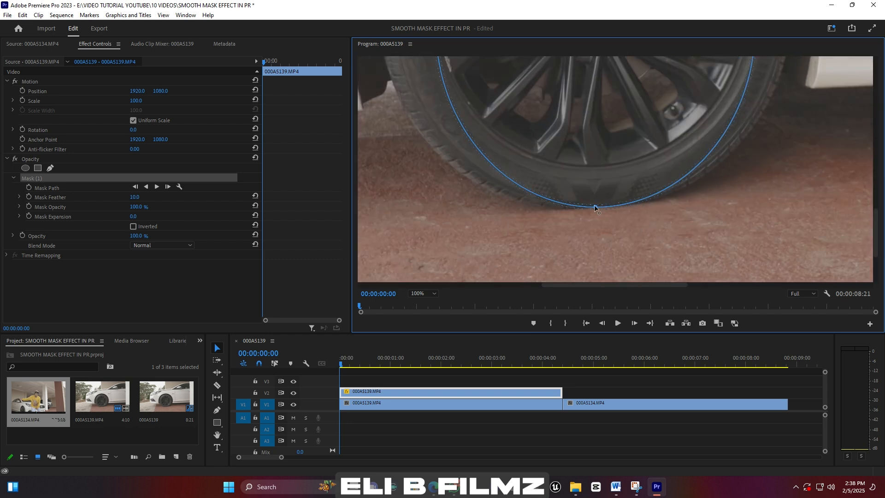
left_click_drag(594, 204, 595, 170)
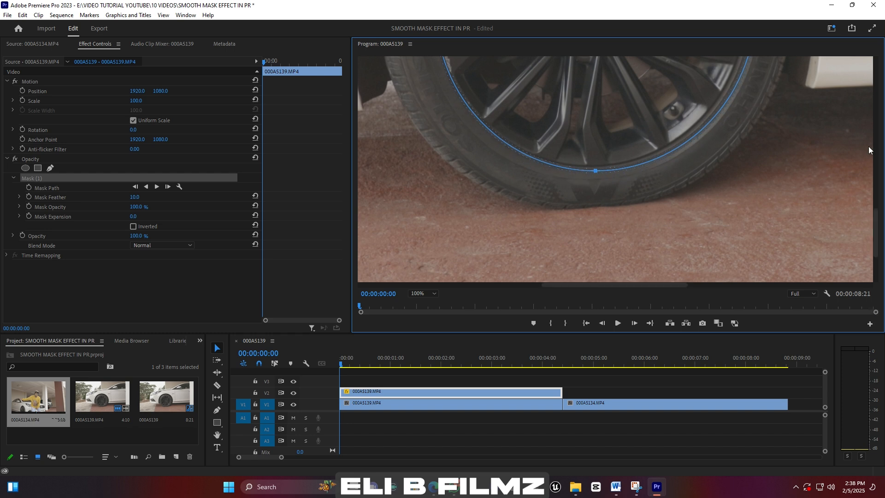
left_click_drag(877, 232, 877, 184)
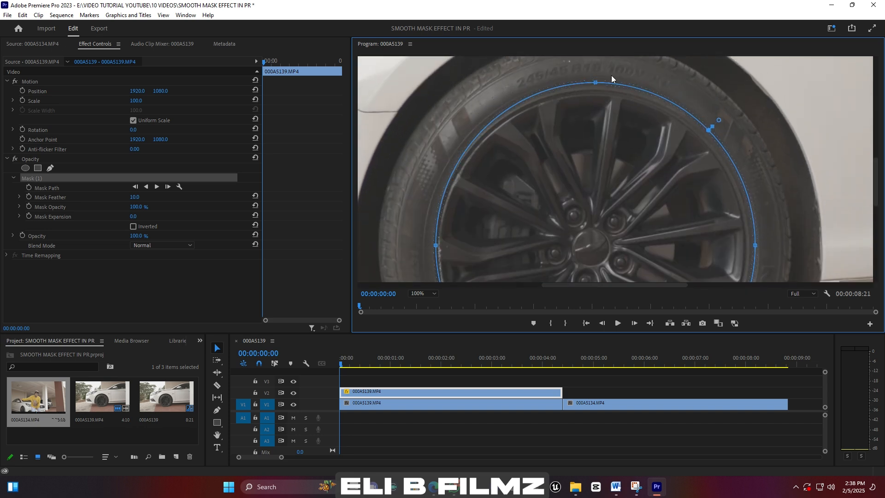
left_click_drag(596, 83, 596, 88)
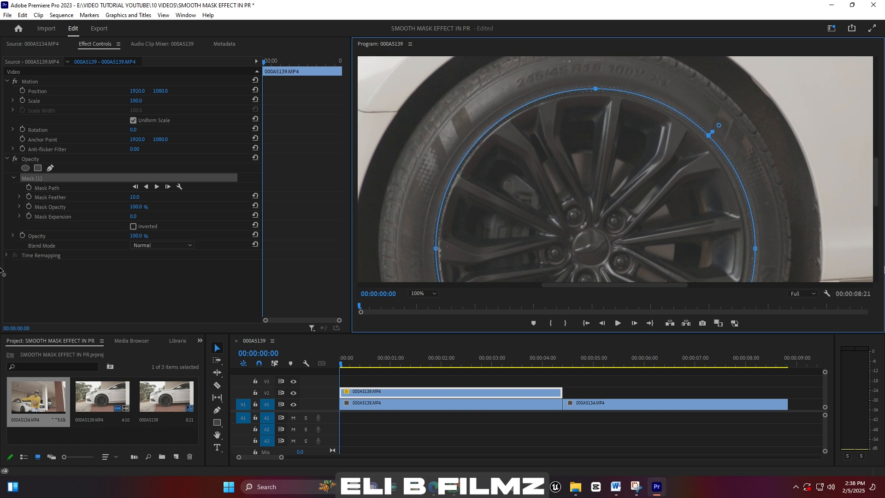
left_click_drag(876, 189, 875, 213)
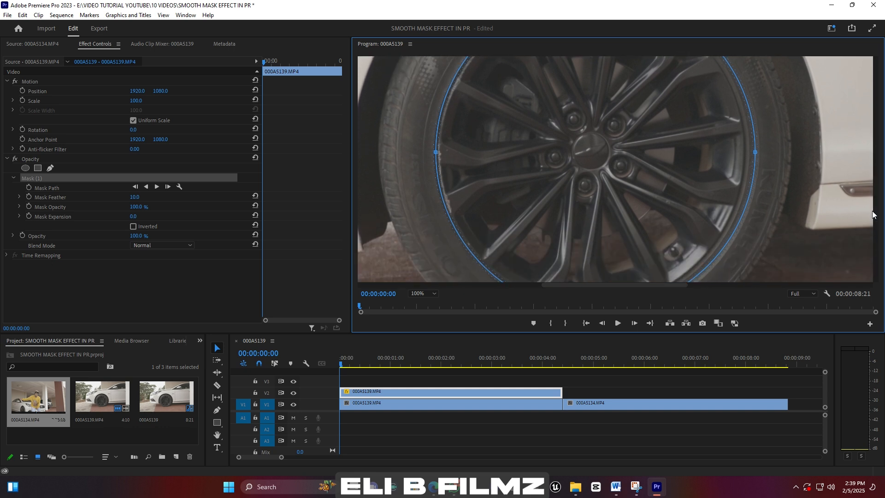
left_click_drag(754, 122, 748, 121)
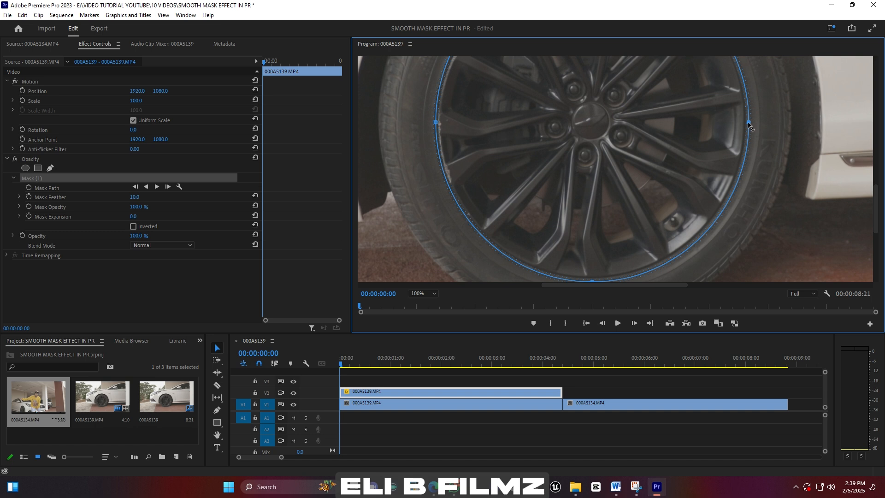
left_click(418, 294)
left_click(431, 302)
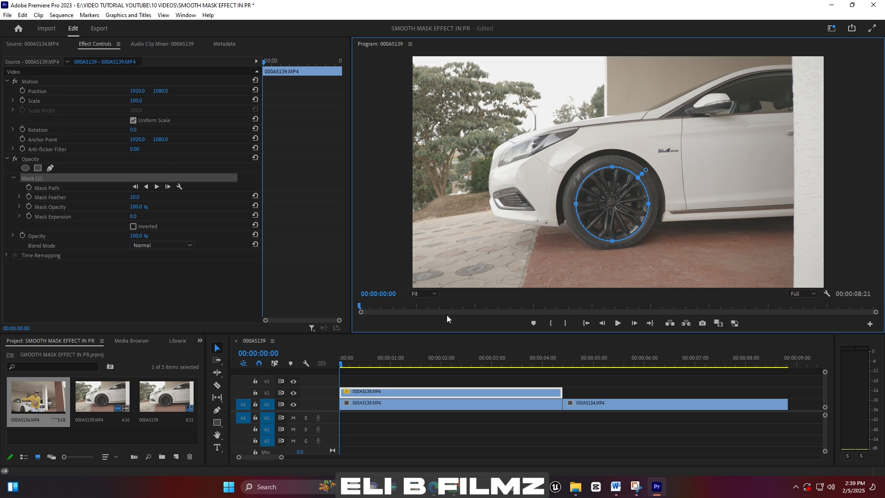
Hide track V1 briefly to check the masked rim on its own, and show the track again
left_click(339, 364)
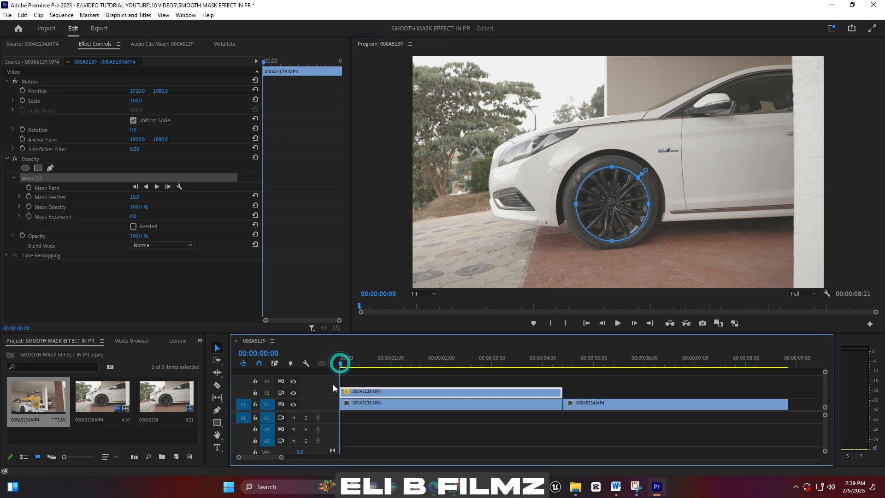
left_click(294, 405)
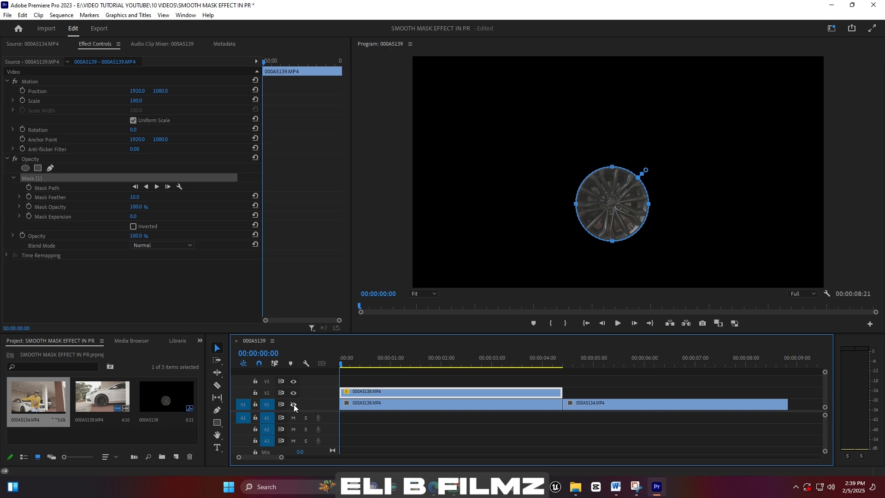
left_click(293, 404)
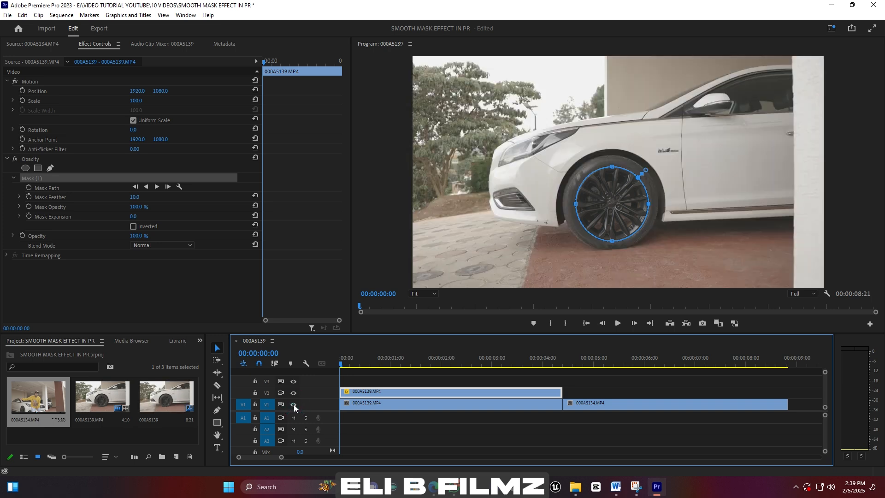
Track the V2 clip's rim mask forward through the whole clip, and scrub back to check that it follows the wheel
left_click(359, 404)
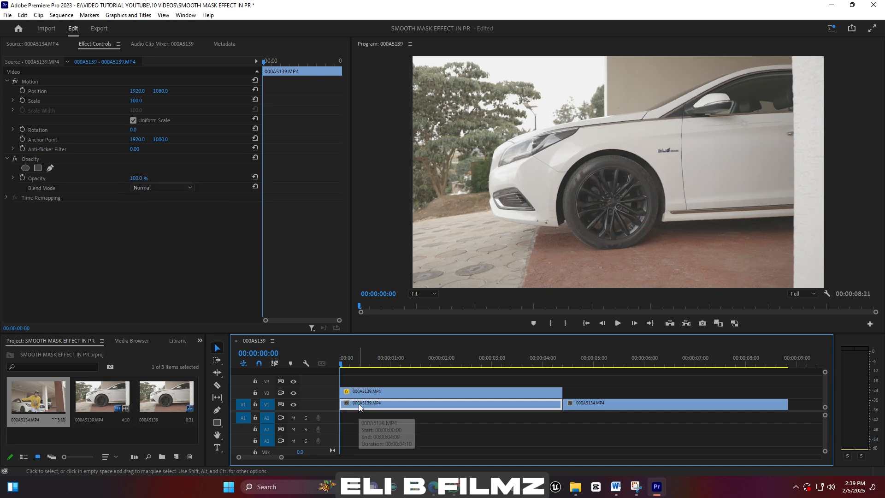
left_click(358, 394)
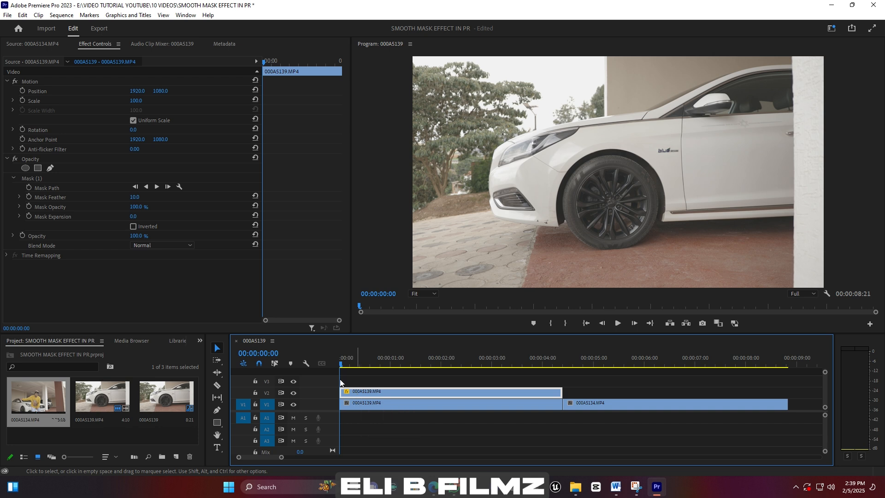
left_click(28, 178)
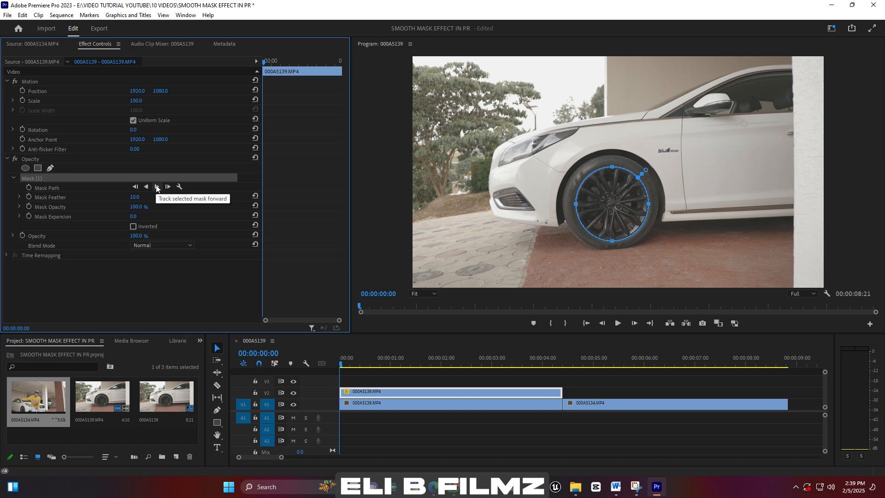
left_click(156, 187)
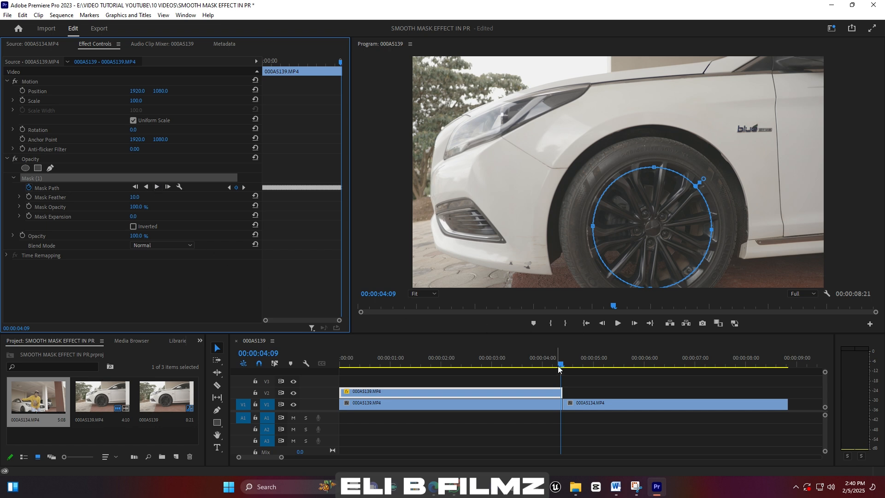
left_click_drag(559, 365, 349, 364)
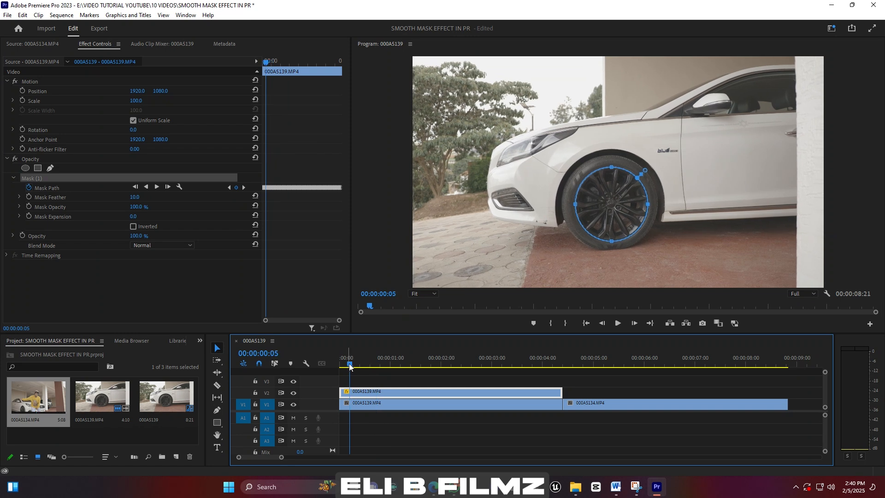
Delete the unmasked 000AS139.MP4 clip from V1 and move the masked clip down from V2 into its place
left_click(389, 408)
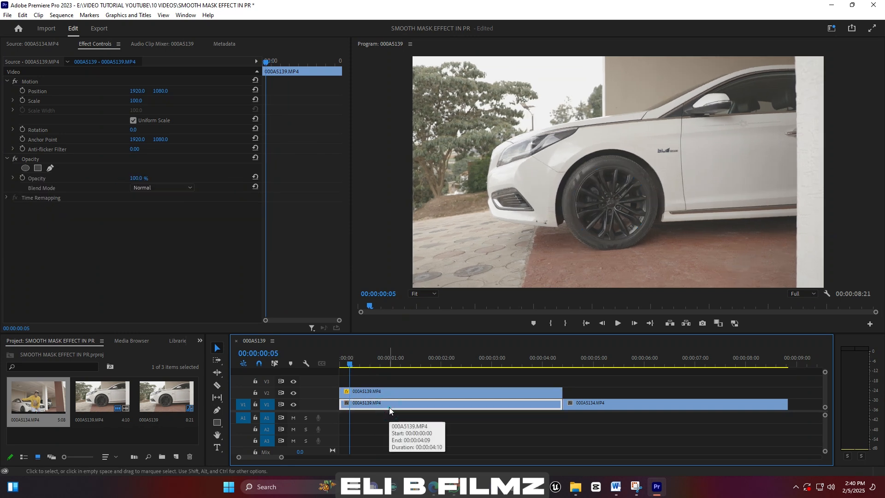
key("Delete")
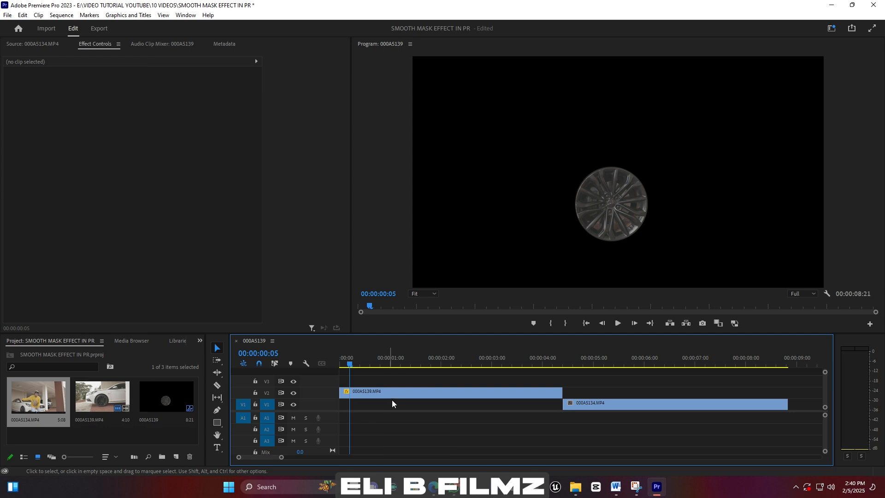
left_click_drag(397, 395, 399, 405)
Return to the start of the sequence and invert the V1 clip's rim mask to cut the rim out of the car
mouse_move(349, 366)
left_mouse_down()
mouse_move(487, 364)
mouse_move(343, 367)
left_mouse_up()
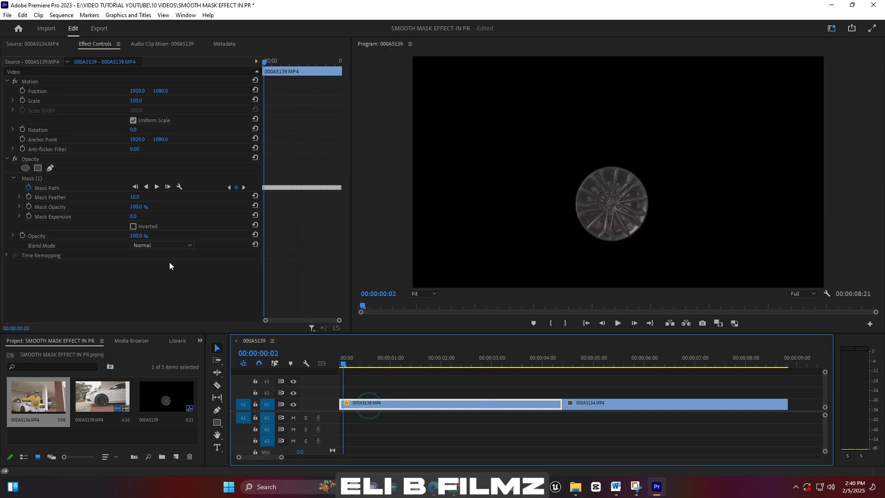
left_click_drag(344, 363, 333, 363)
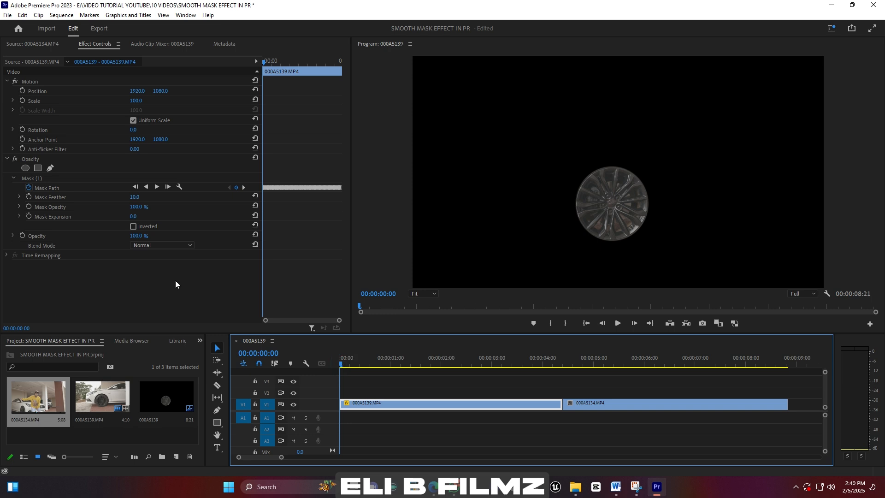
left_click(133, 227)
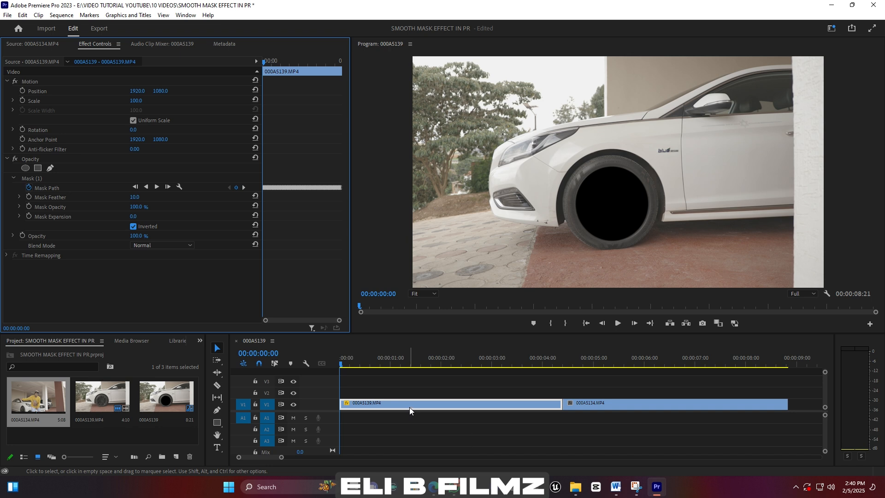
Move the inverted-mask clip up to V2, and place a copy on V1 beneath it with mask inversion turned off
left_click_drag(410, 407, 409, 395)
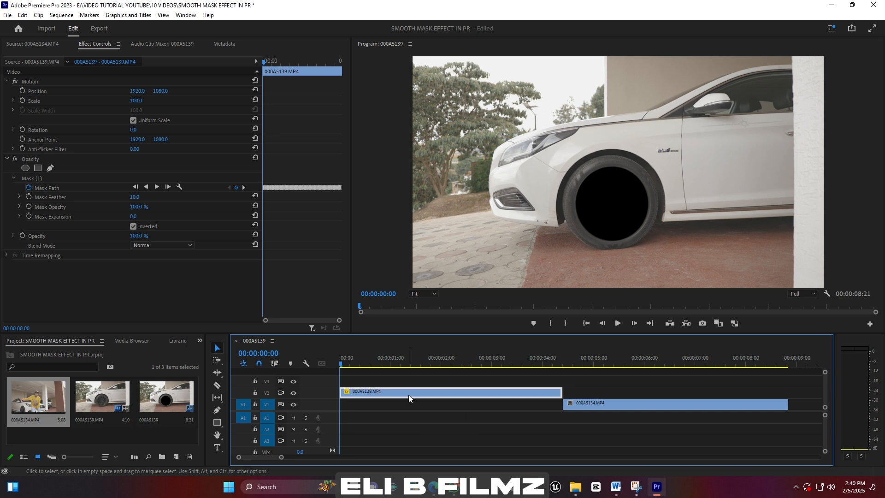
left_click_drag(413, 393, 370, 405, "alt")
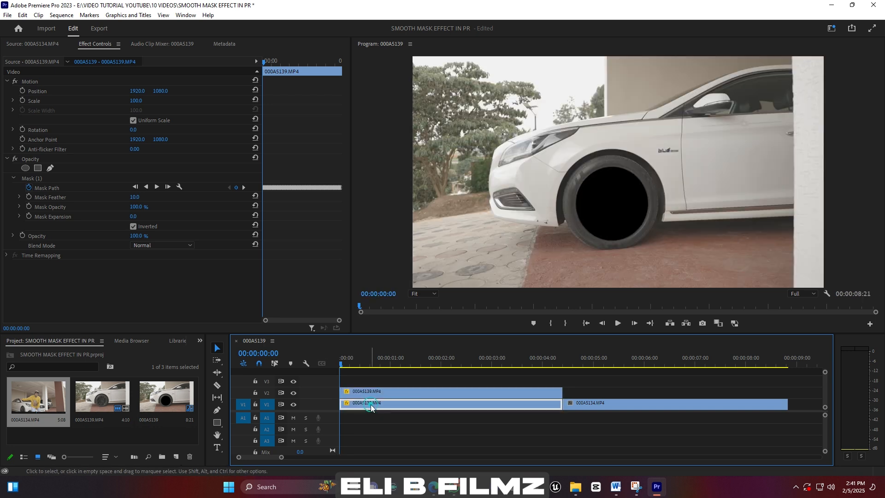
left_click(132, 226)
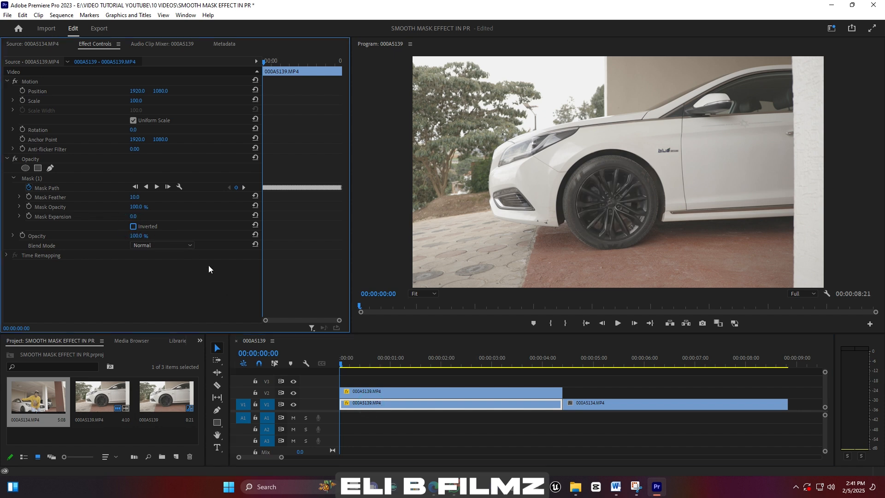
Hide track V2 to check the rim-only copy on V1
left_click(310, 393)
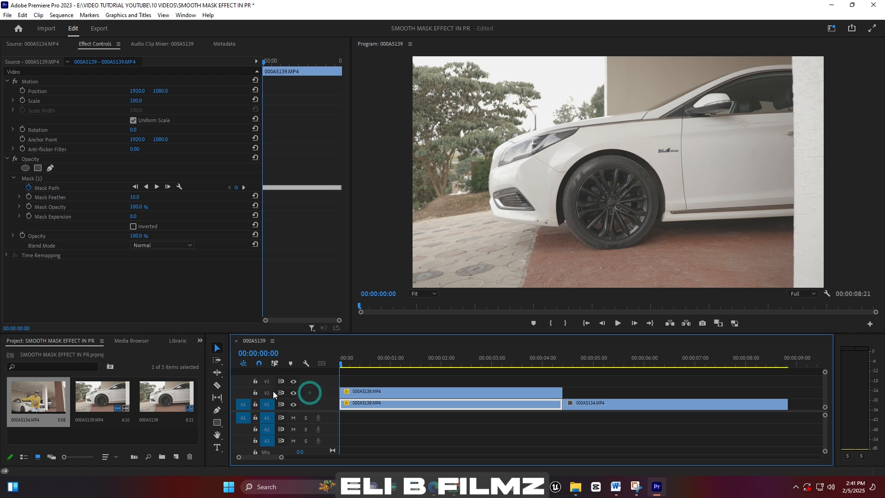
left_click(293, 391)
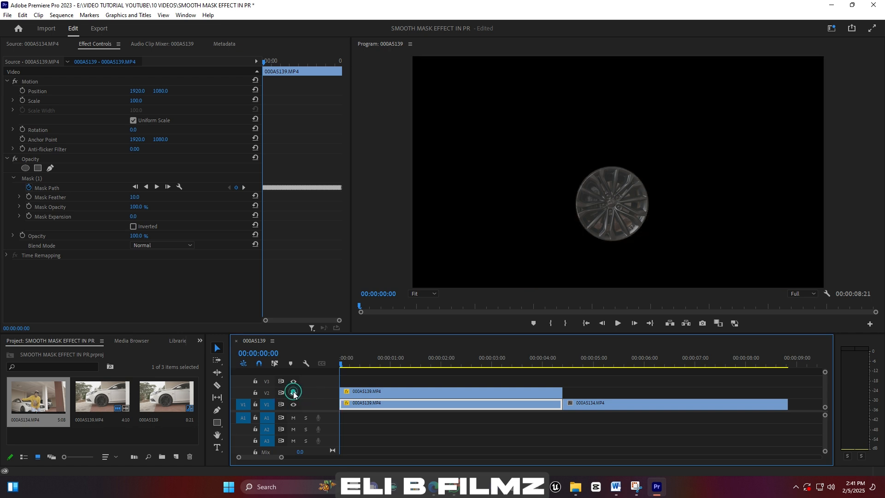
Toggle the visibility of track V1 and play from the sequence start to check the rim and car layers together
left_click(397, 393)
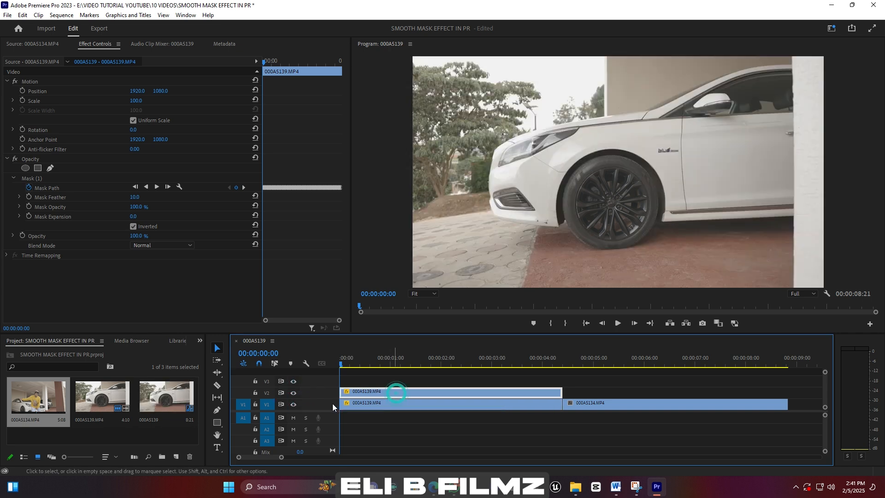
left_click(294, 404)
left_click(295, 404)
left_click(389, 361)
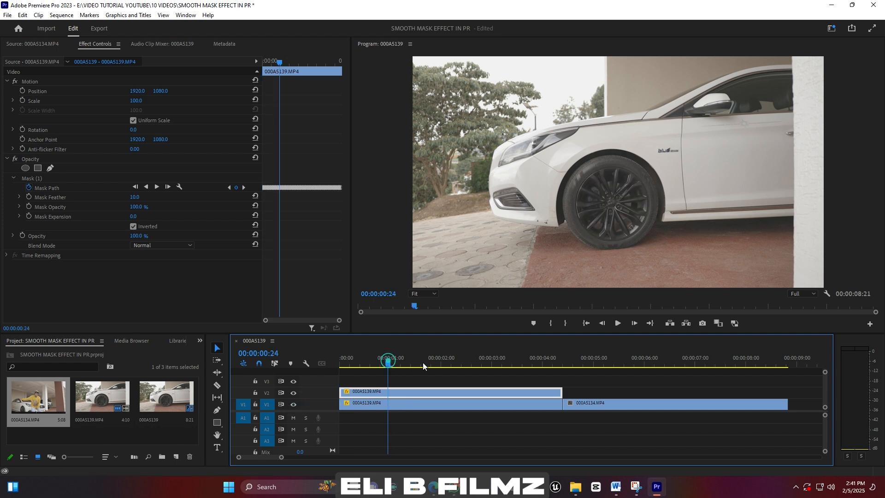
left_click_drag(506, 357, 333, 369)
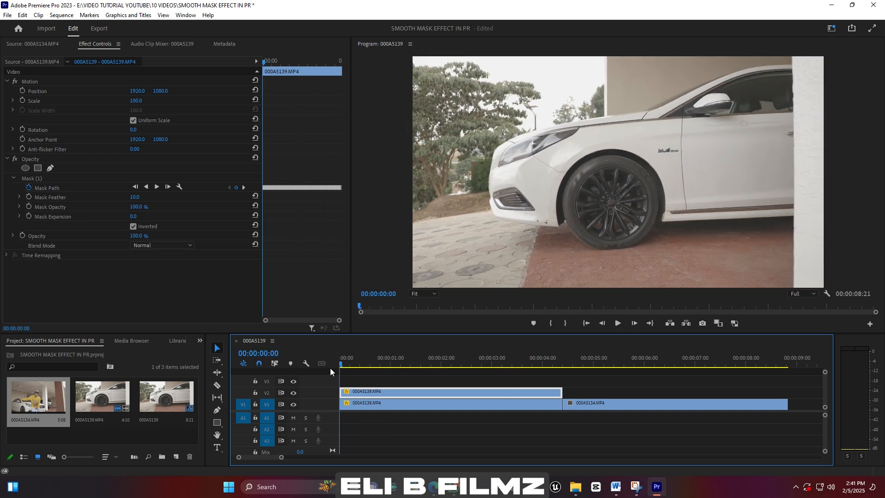
key("space")
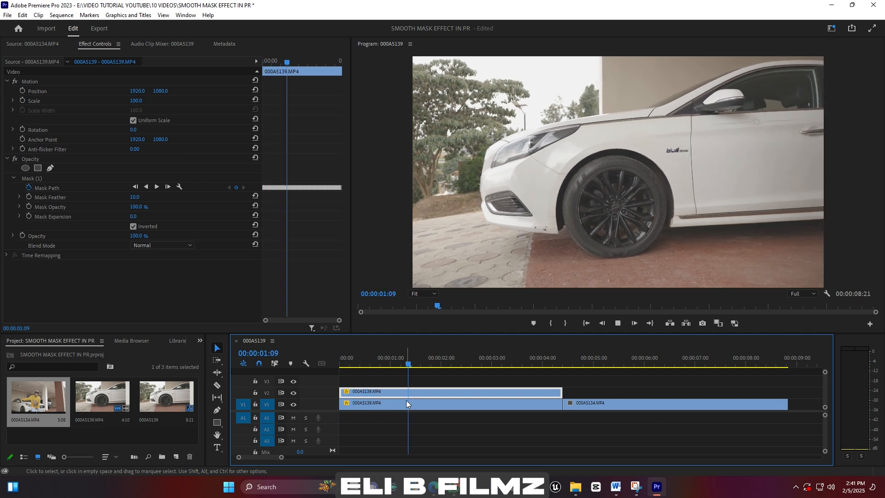
key("space")
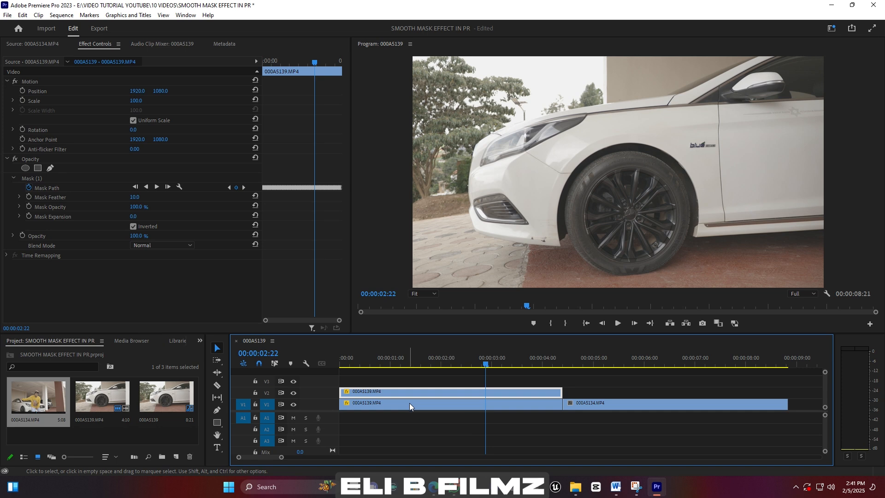
Move both stacked 000AS139.MP4 clips up one track to V2 and V3, freeing V1 beneath them
left_click_drag(452, 404, 463, 394)
left_click(462, 407)
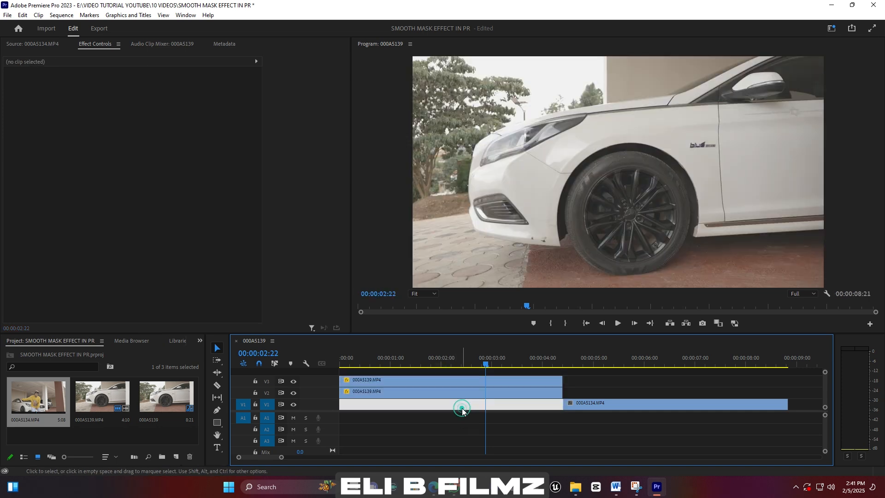
Keyframe the V2 rim clip's Position at 00:00:02:07, and lower the rim to 1920, 2043 at 00:00:03:00
left_click_drag(463, 363, 421, 366)
left_click(430, 396)
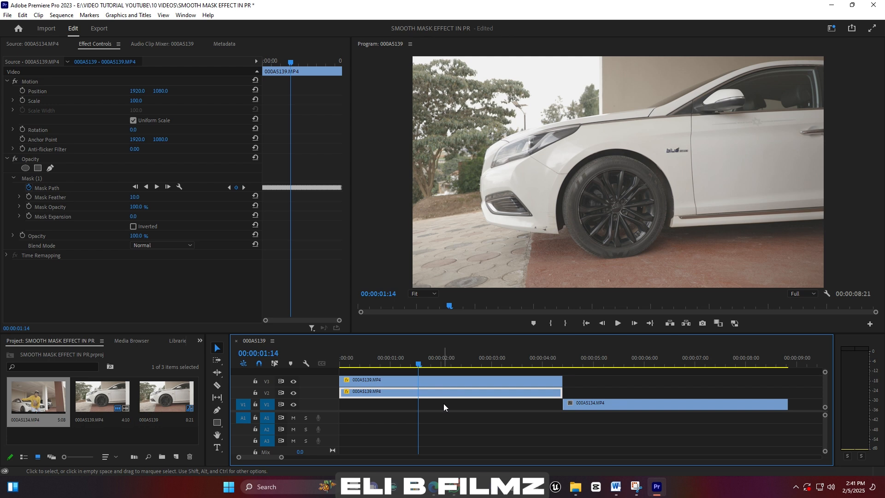
key("space")
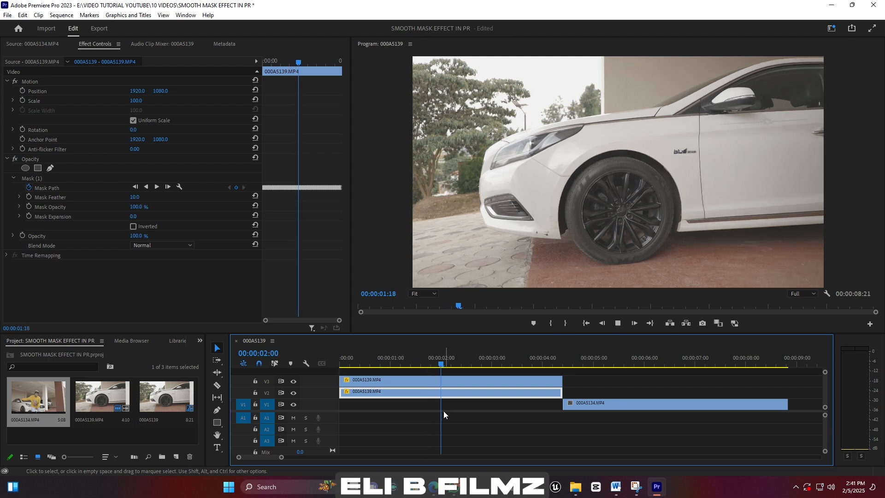
key("space")
left_click(441, 393)
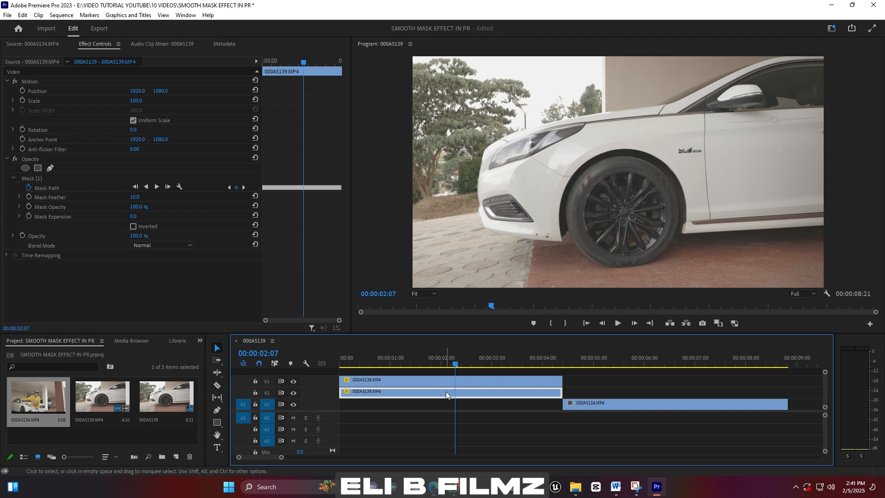
left_click(22, 90)
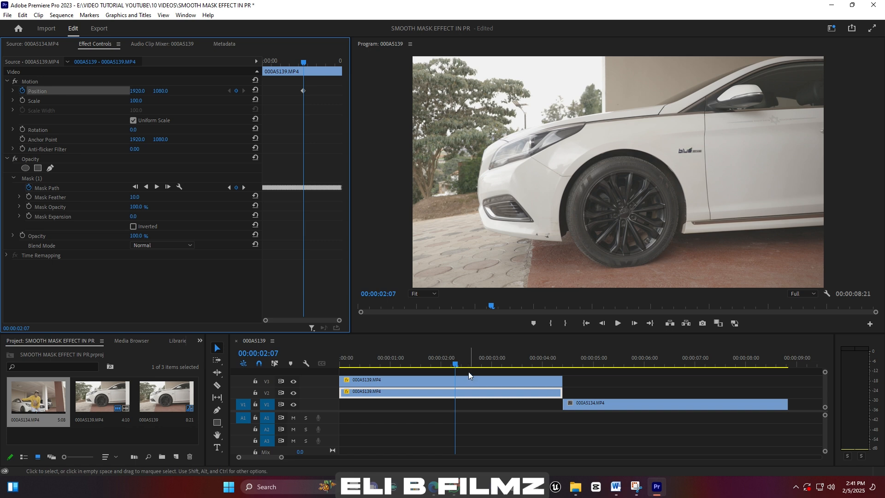
left_click_drag(460, 366, 492, 364)
left_click_drag(166, 94, 549, 95)
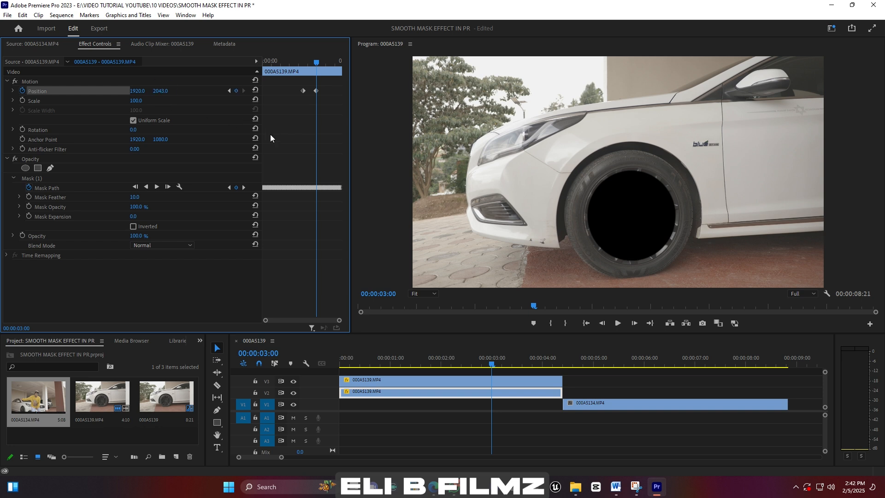
Apply Ease Out temporal interpolation to both Position keyframes of the rim clip
left_click_drag(295, 79, 346, 106)
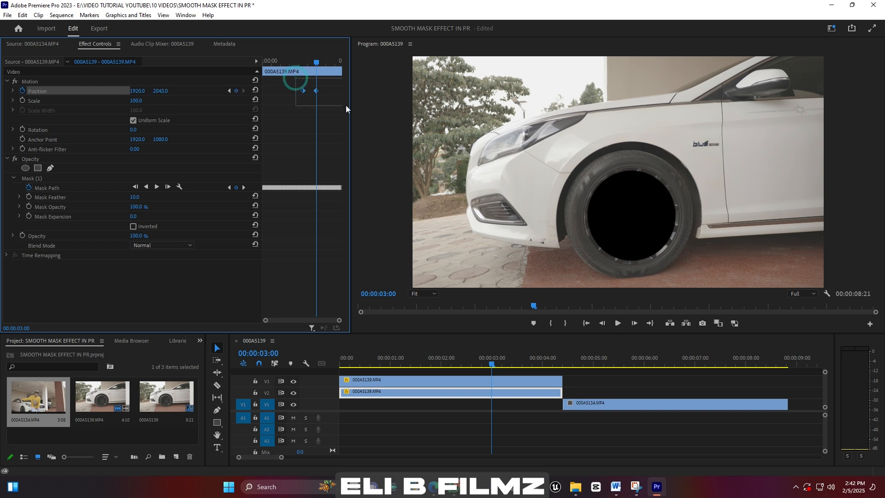
right_click(317, 91)
left_click(396, 170)
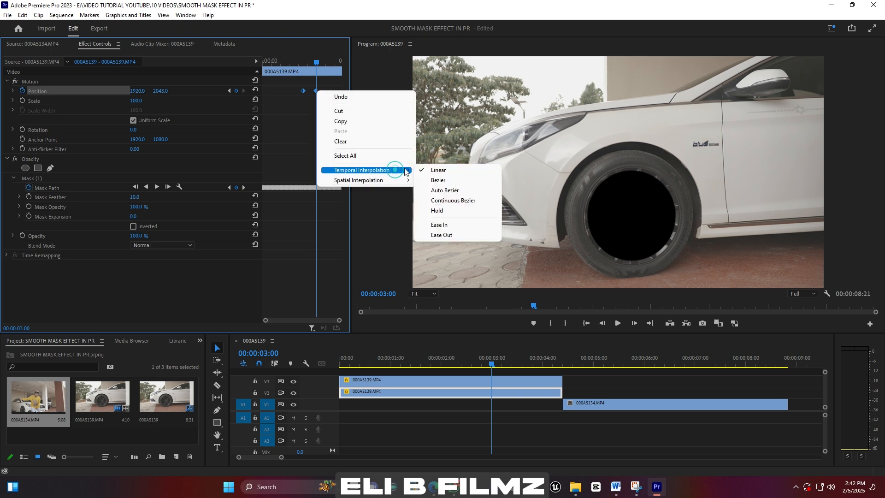
left_click(463, 235)
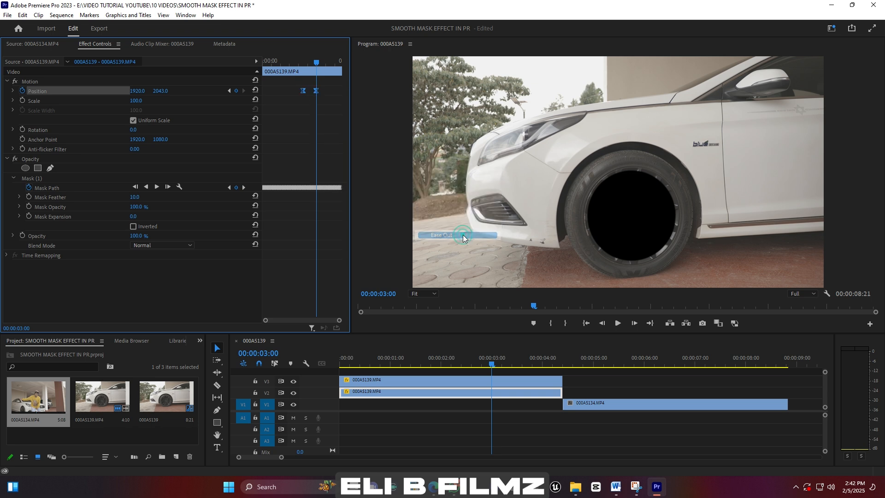
Reshape the rim clip's Position velocity curve so the drop peaks early and slows smoothly into the second keyframe
left_click(12, 91)
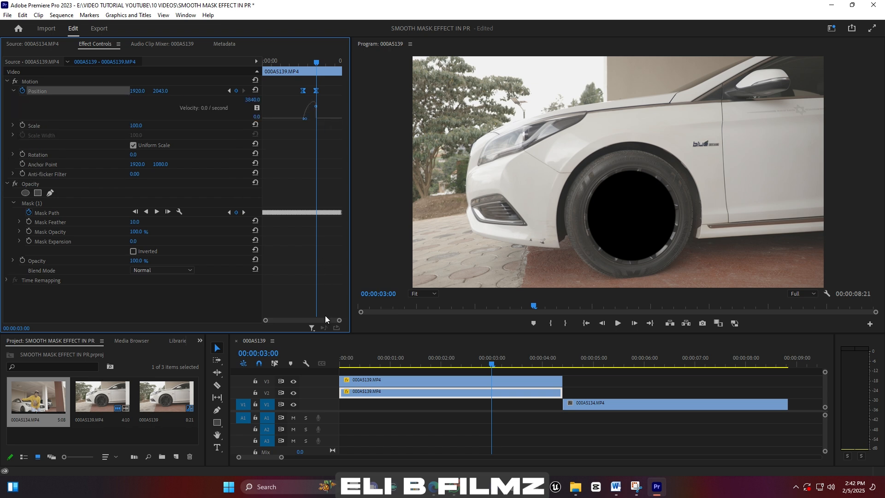
mouse_move(339, 321)
left_mouse_down()
mouse_move(316, 322)
mouse_move(325, 321)
left_mouse_up()
left_click_drag(301, 106, 290, 121)
Play the sequence from around two seconds to preview the rim dropping out of the wheel
left_click(430, 354)
key("space")
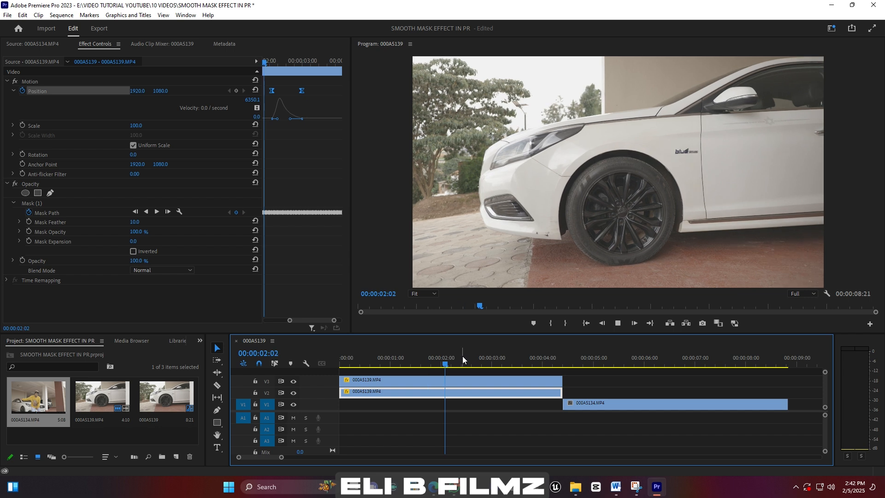
key("space")
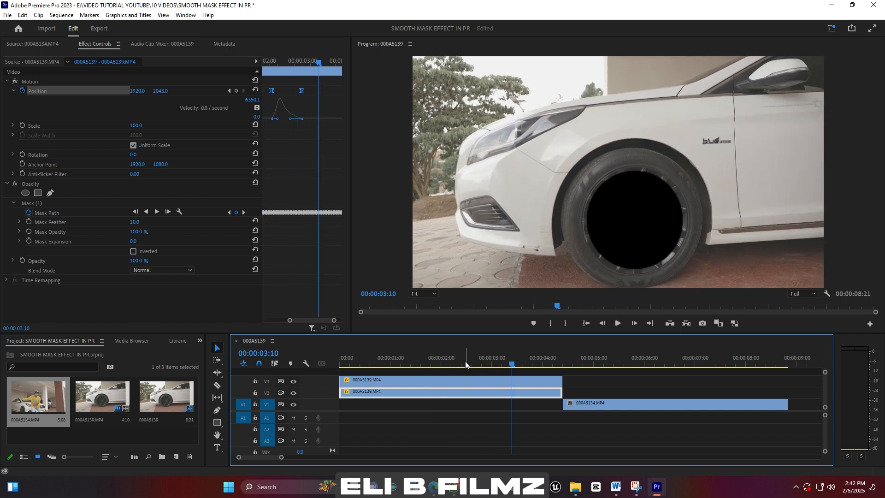
Park the playhead at 00:00:02:18 and shift 000AS134.MP4 on V1 beneath the car clips, starting at 00:00:02:05
left_click_drag(461, 361, 480, 366)
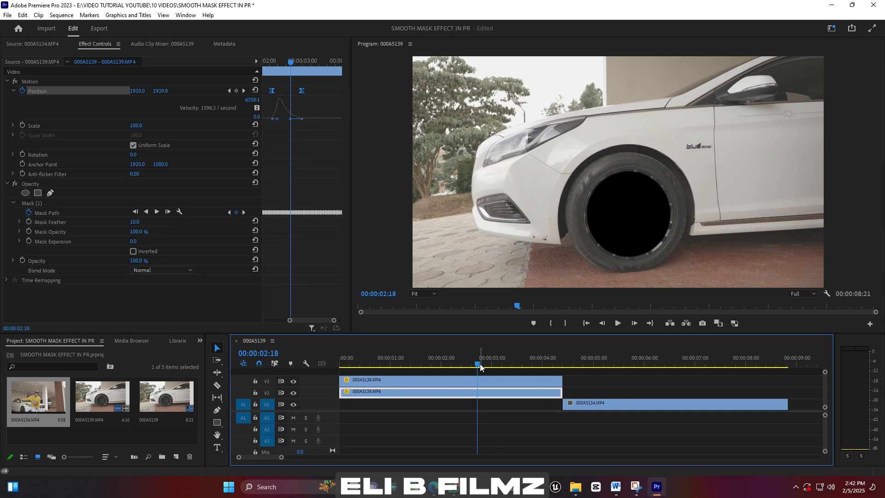
left_click_drag(610, 406, 500, 404)
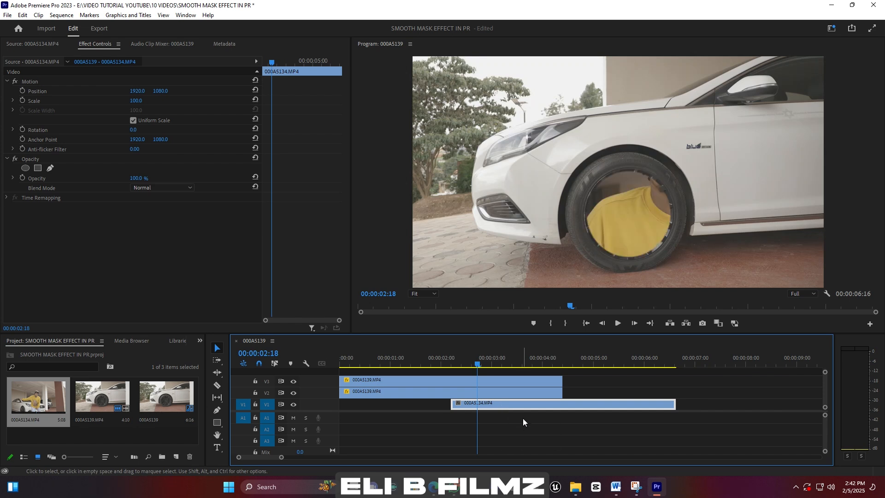
Turn on Scale and Position keyframing for the V3 car clip at 00:00:02:18
left_click(482, 382)
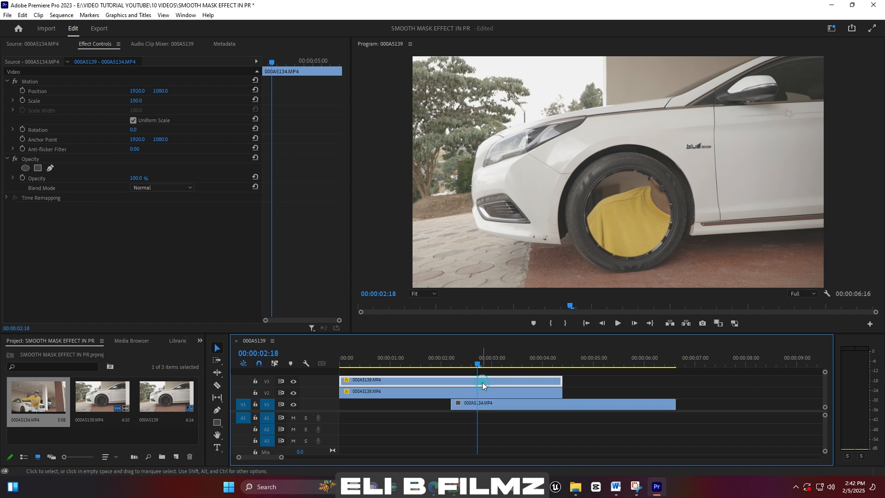
left_click(22, 101)
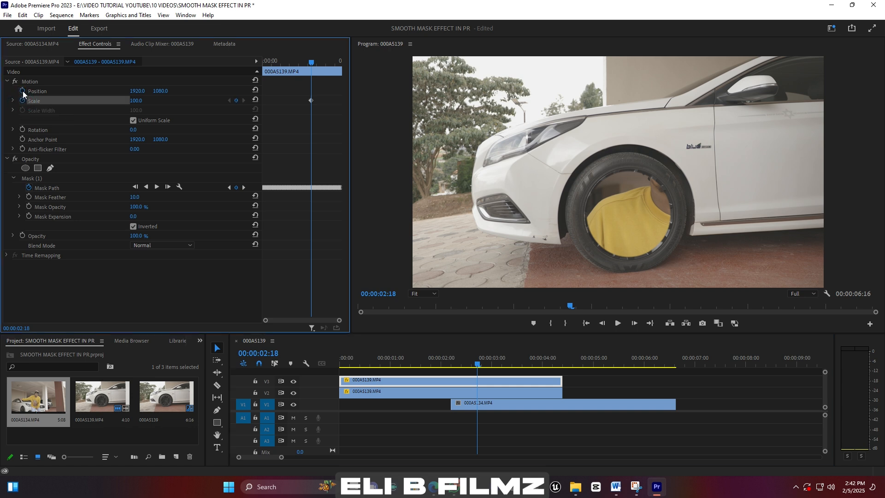
left_click(22, 90)
At 00:00:03:15, set the car clip's Scale to 695 and Position to 753, -1021 to zoom through the wheel opening
left_click_drag(478, 364, 524, 363)
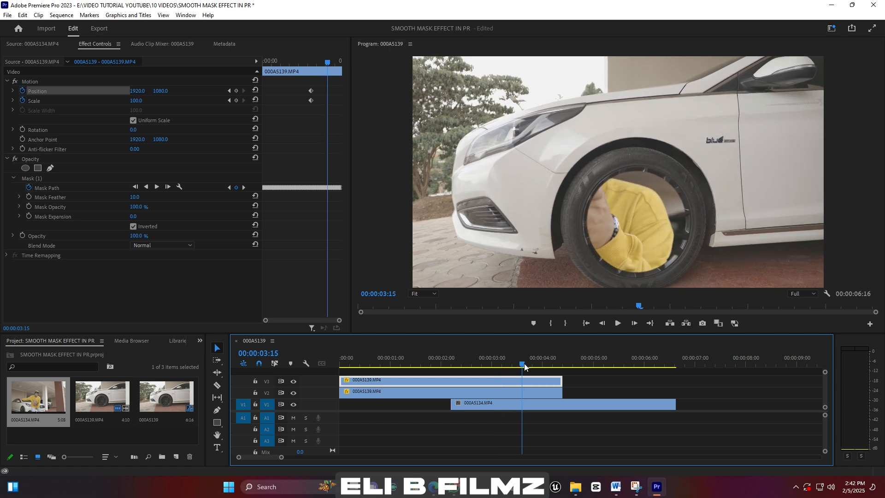
left_click_drag(139, 105, 271, 105)
left_click_drag(166, 91, 49, 90)
left_click_drag(141, 90, 262, 100)
left_click_drag(162, 90, 24, 91)
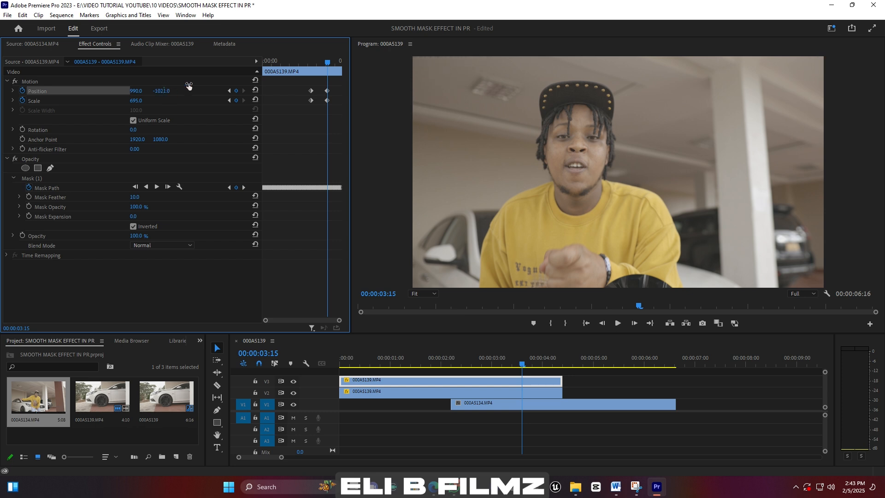
left_click_drag(137, 91, 134, 91)
Apply Ease Out temporal interpolation to all Position and Scale keyframes of the V3 car clip
left_click_drag(299, 86, 328, 105)
right_click(328, 100)
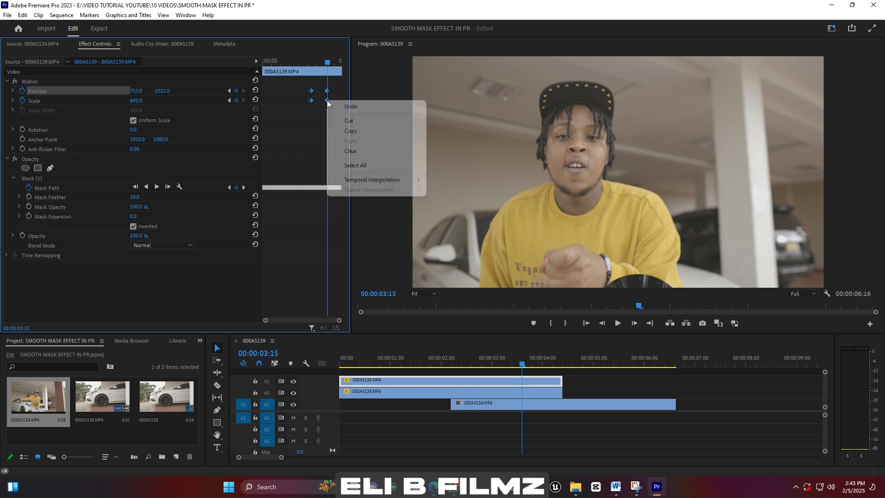
left_click(389, 179)
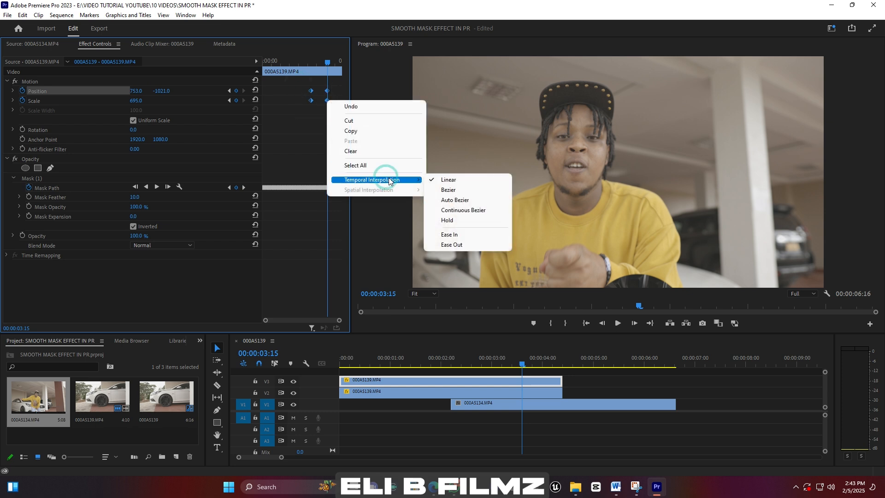
left_click(462, 244)
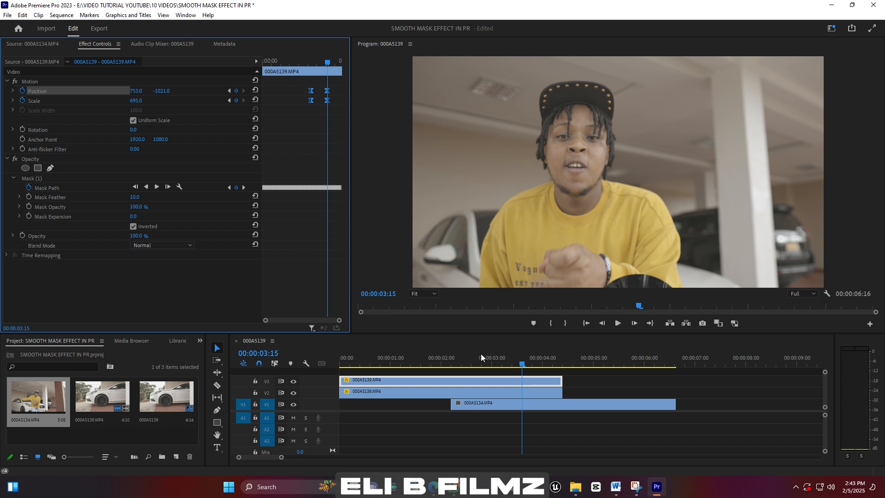
Play the sequence from around two seconds to preview the eased zoom through the wheel
left_click(450, 357)
key("space")
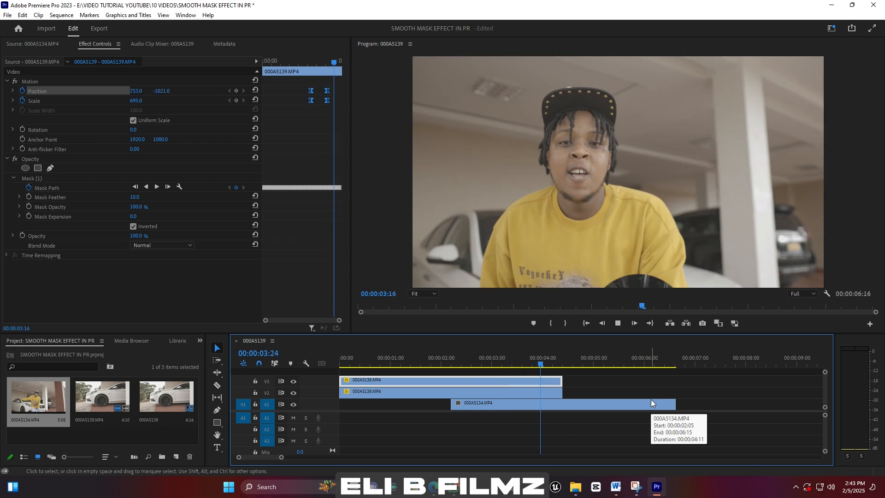
left_click(427, 357)
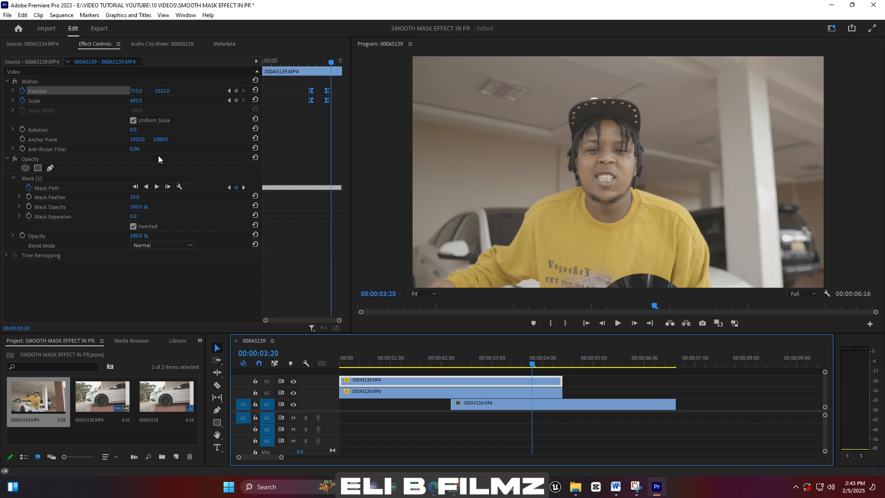
Reshape the car clip's Scale and Position velocity curves to peak early and slow smoothly into the last keyframes
left_click(13, 100)
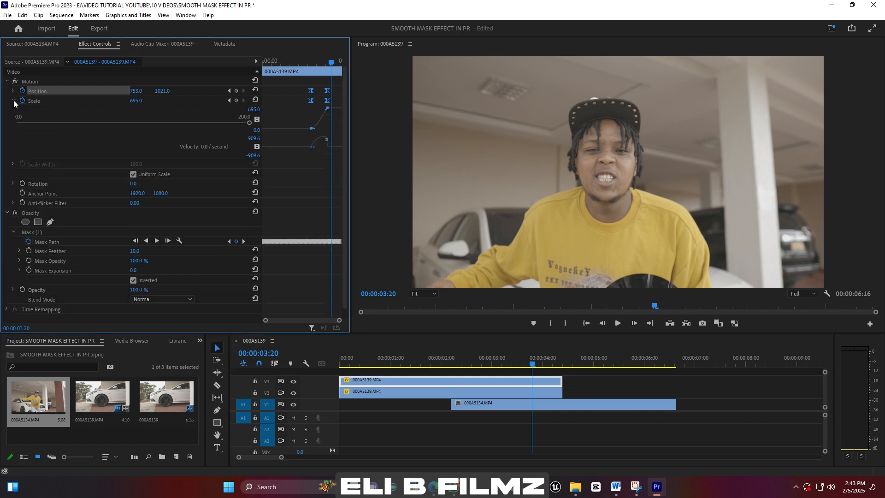
mouse_move(326, 141)
left_mouse_down()
mouse_move(313, 144)
mouse_move(321, 149)
left_mouse_up()
left_click(36, 92)
left_click(308, 98)
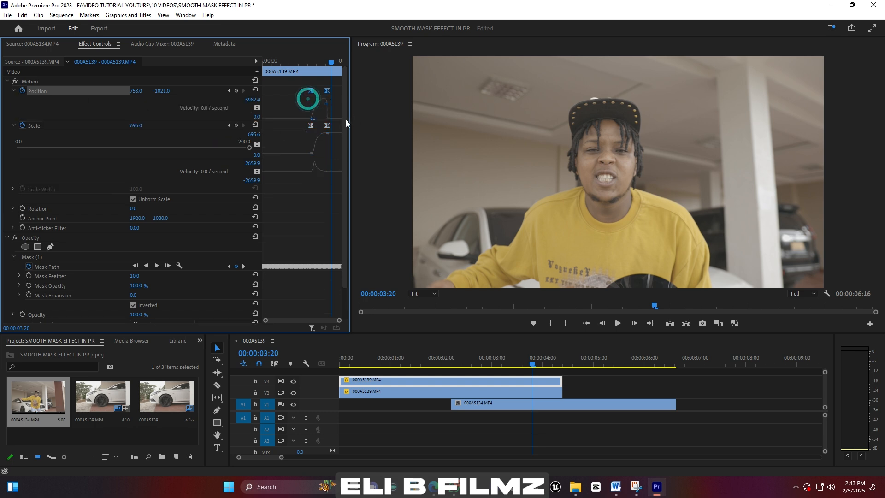
left_click_drag(326, 106, 320, 118)
Replay the sequence from around two seconds to review the finished transition from the wheel into 000AS134.MP4
left_click(440, 358)
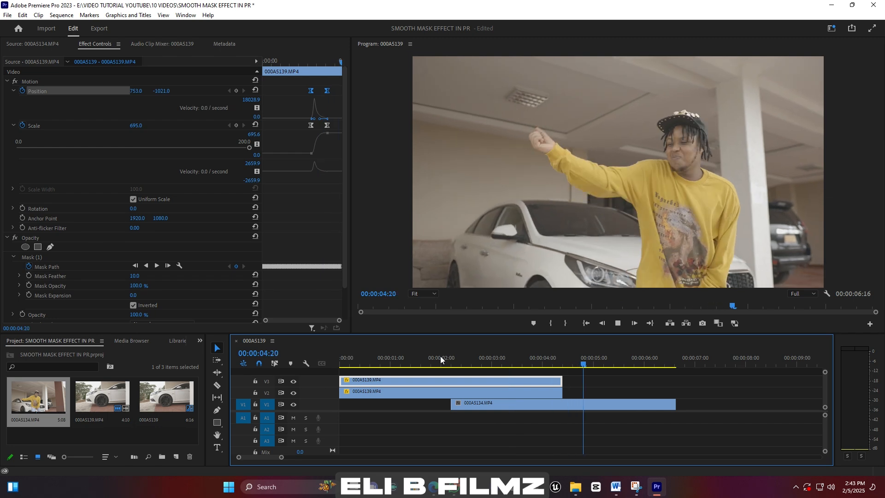
key("space")
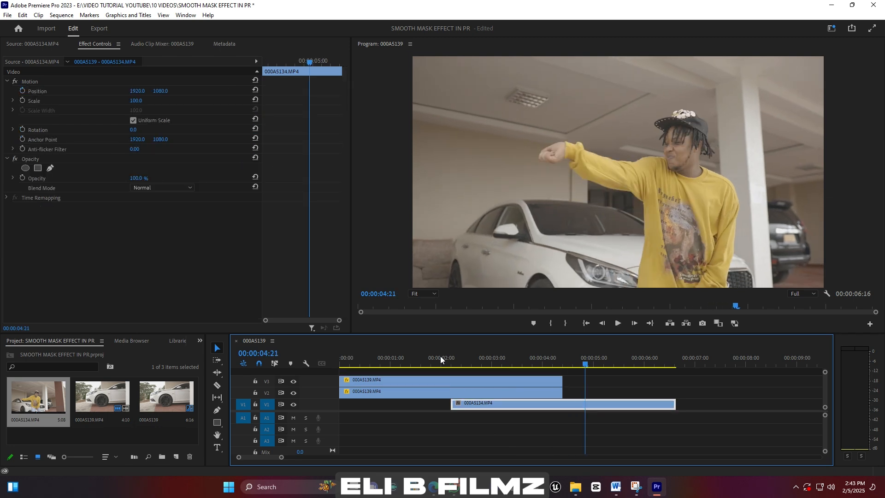
key("space")
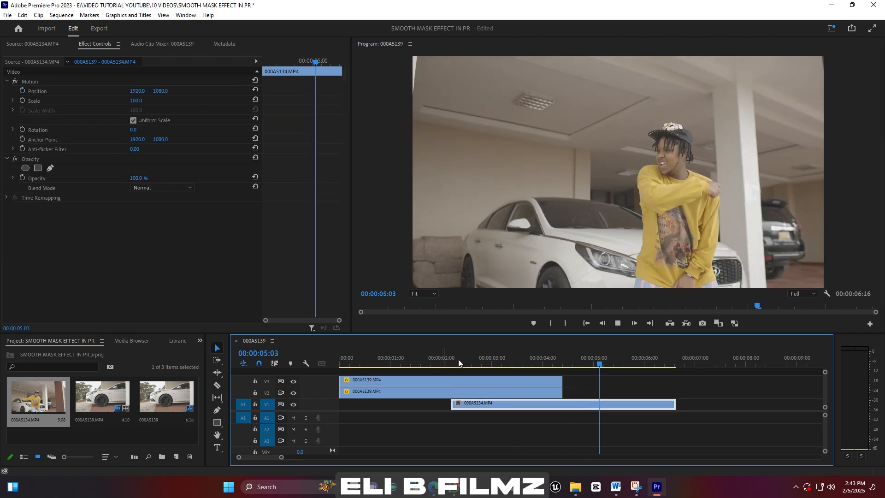
key("space")
left_click_drag(495, 358, 432, 361)
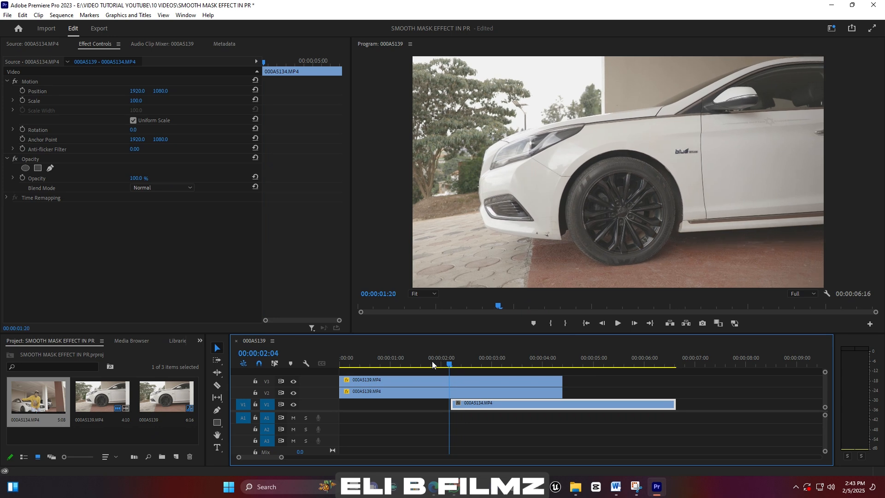
key("space")
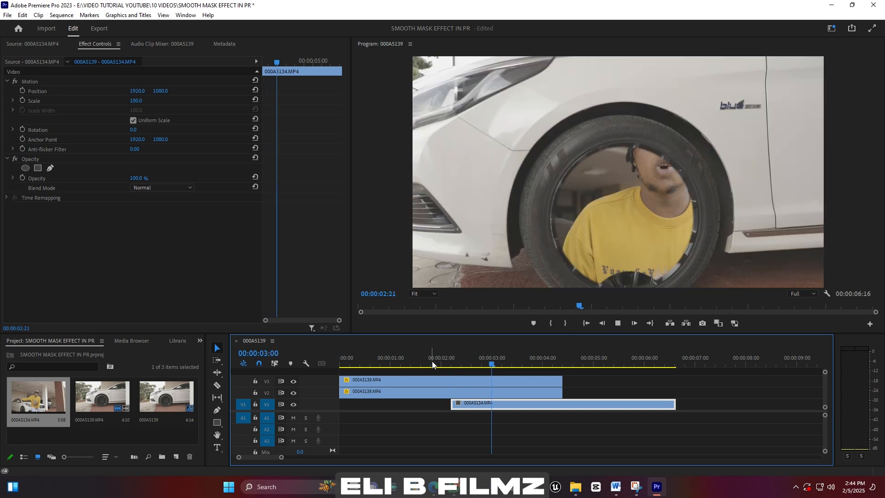
Play the transition past four seconds and return to 00:00:03:00 to inspect the rim fragment at the frame's lower edge
key("space")
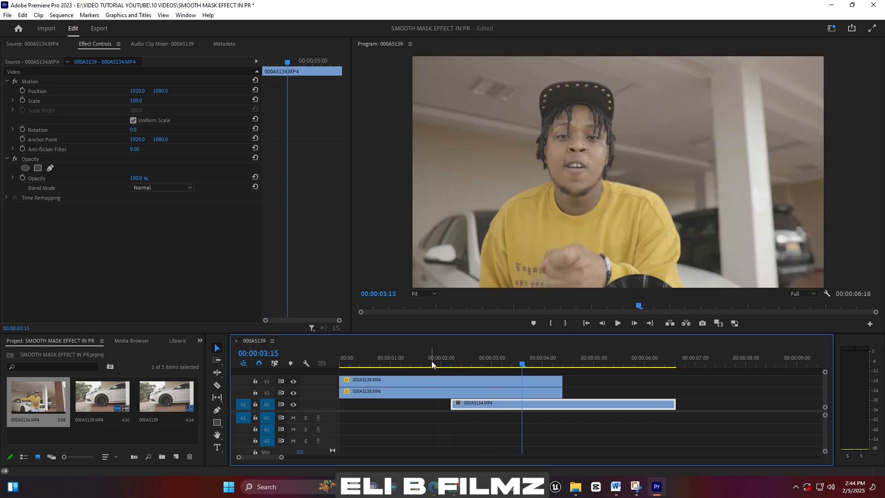
left_click(521, 357)
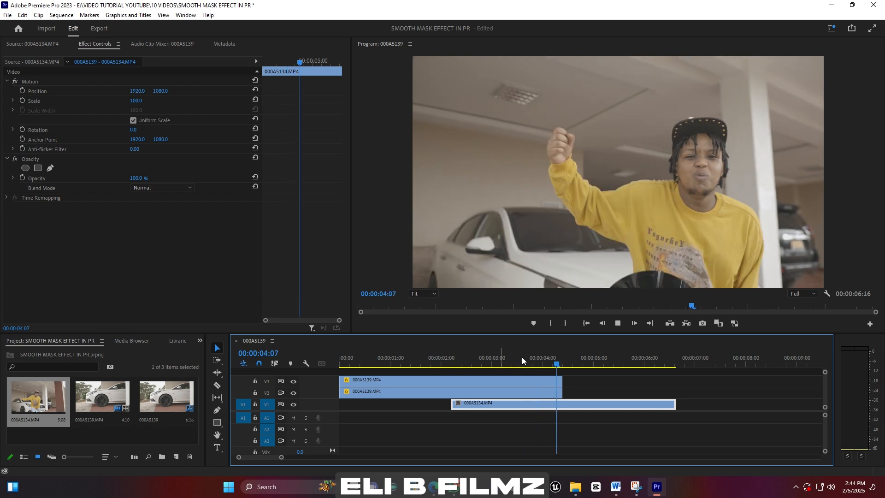
left_click(495, 362)
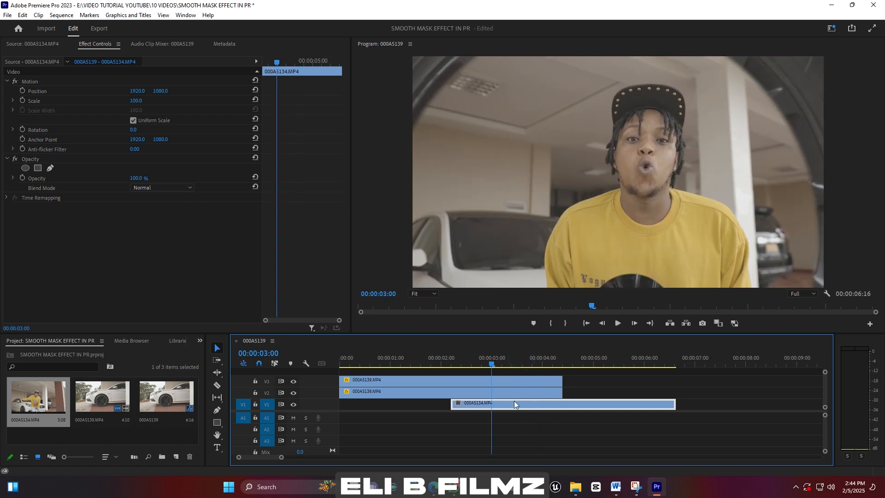
Try to push the V2 clip's masked rim farther down by changing its vertical Position at 00:00:03:00
left_click(482, 391)
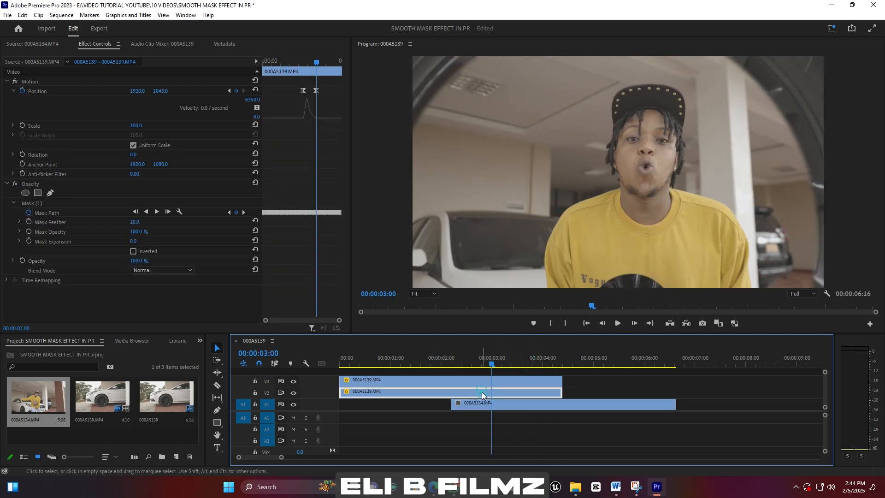
left_click(316, 91)
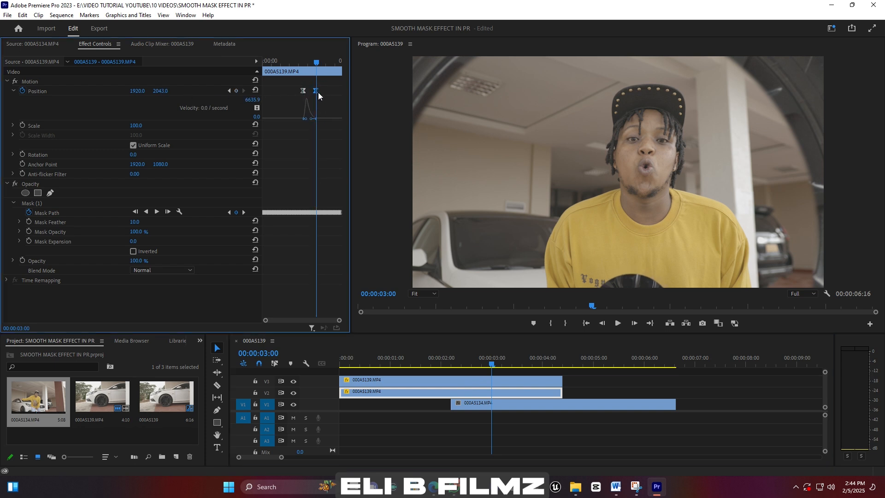
left_click_drag(317, 92, 316, 93)
left_click_drag(161, 91, 273, 92)
left_click_drag(162, 92, 162, 91)
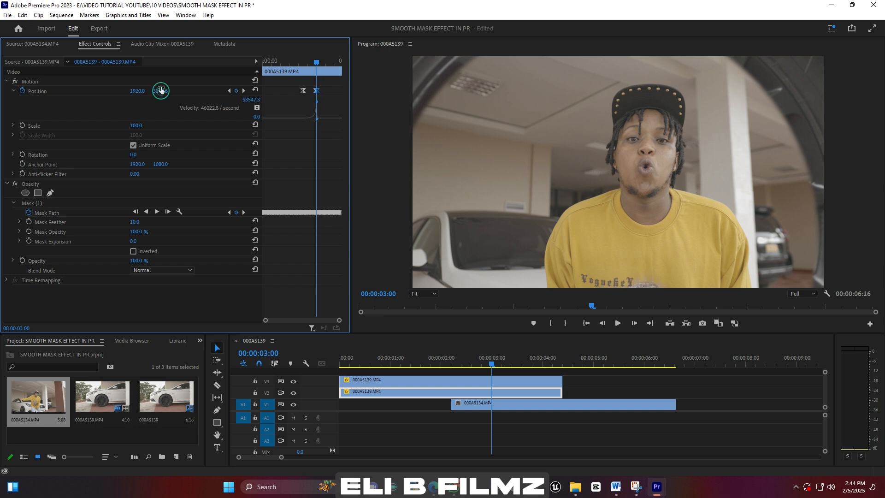
key("space")
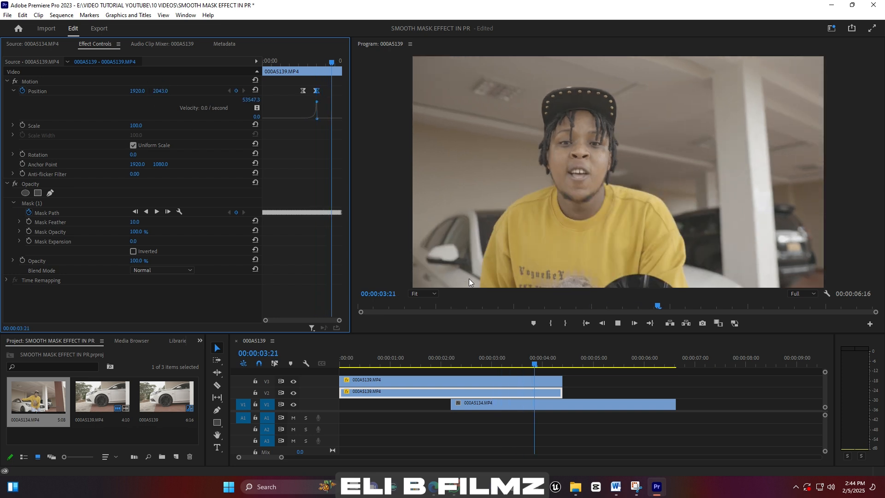
key("space")
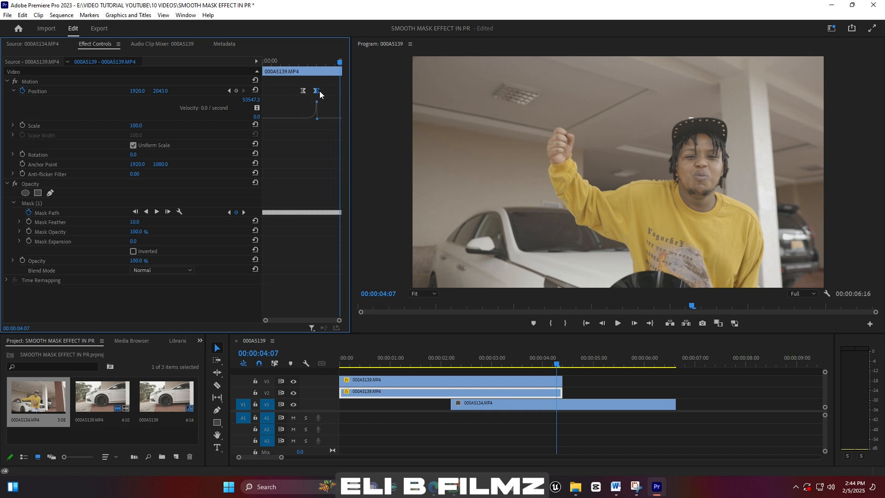
mouse_move(317, 92)
left_mouse_down()
mouse_move(328, 95)
mouse_move(323, 101)
left_mouse_up()
key("Delete")
Move the playhead to the V2 clip's last Position keyframe at 00:00:03:01 and select that keyframe
left_click(317, 62)
left_click_drag(339, 320, 322, 320)
left_click_drag(302, 60, 313, 62)
left_click(314, 91)
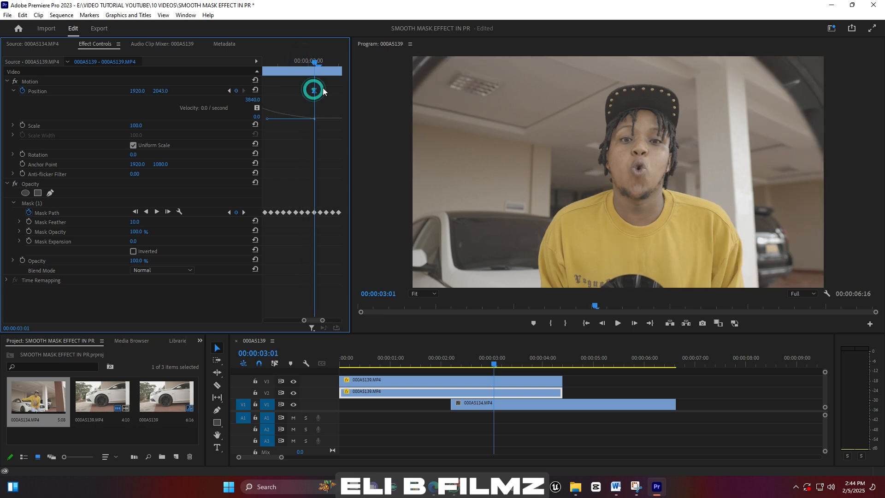